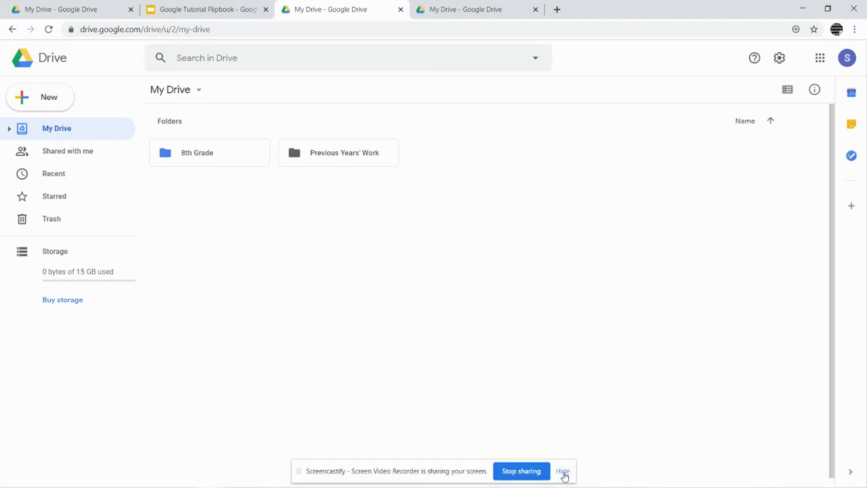
Open Drive's 8th Grade › Math › Digital Activities folder and create a new Google Slides presentation there
left_click(563, 473)
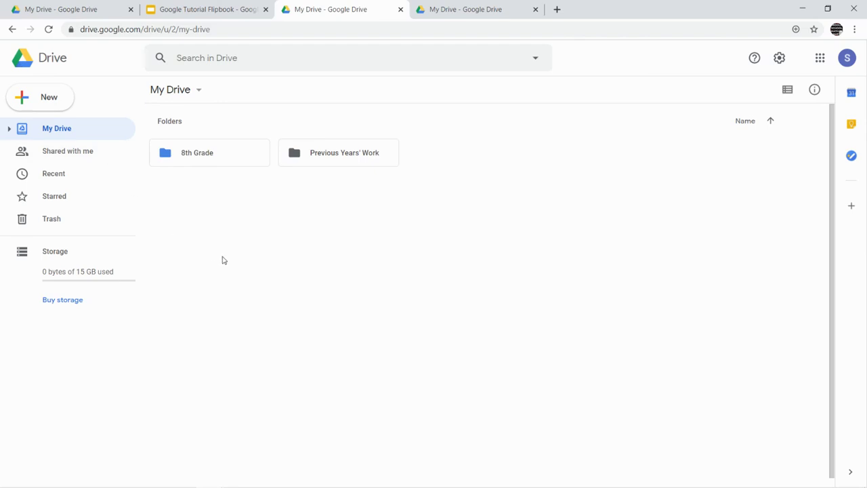
double_click(202, 156)
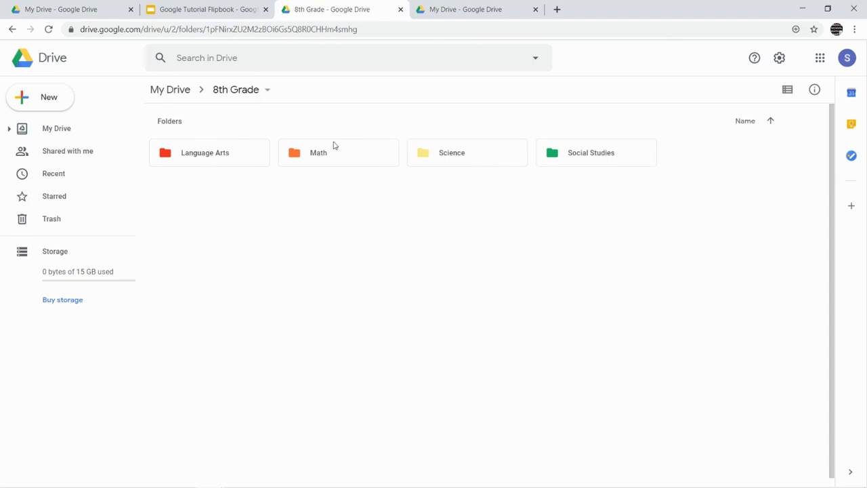
double_click(332, 155)
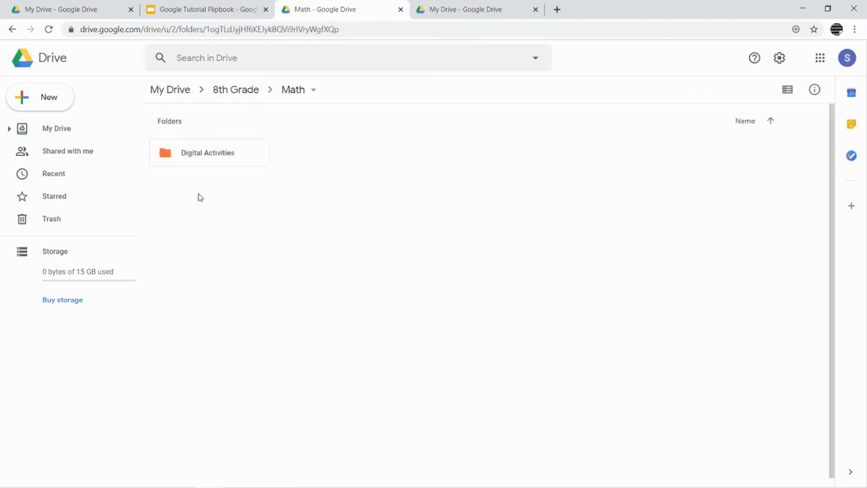
double_click(204, 156)
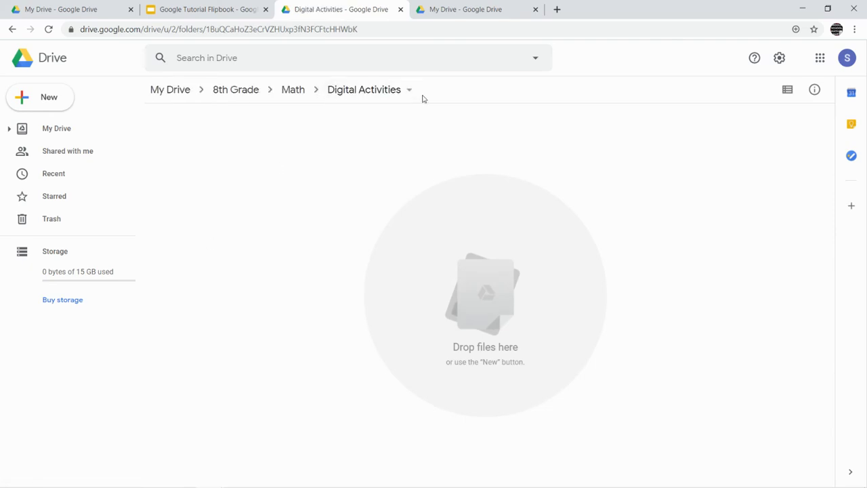
left_click(41, 100)
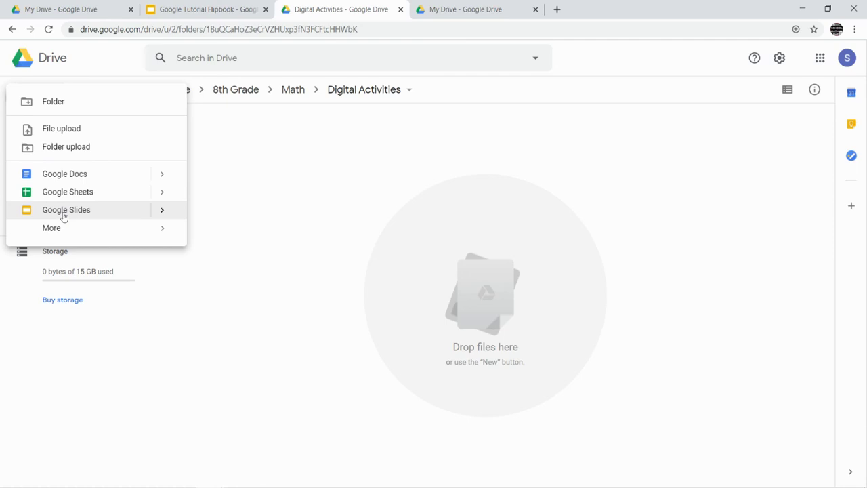
left_click(65, 211)
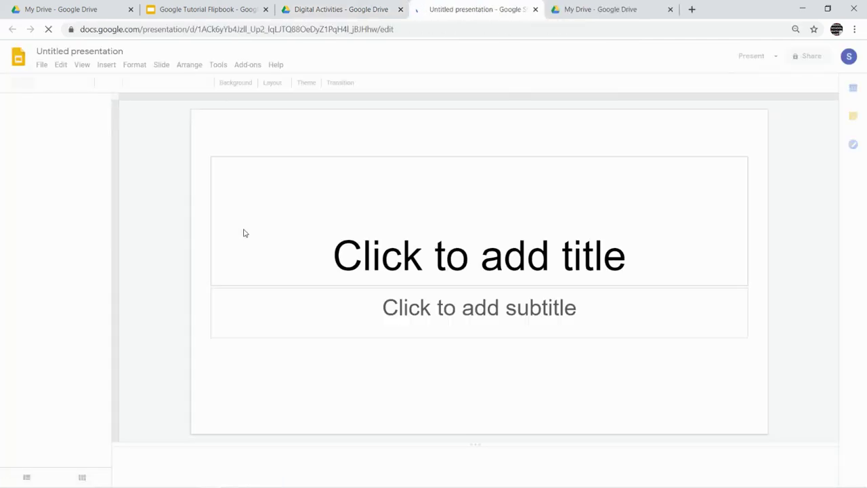
Enter the author's name as the title in bold Pacifico, enlarged to size 63
left_click(378, 255)
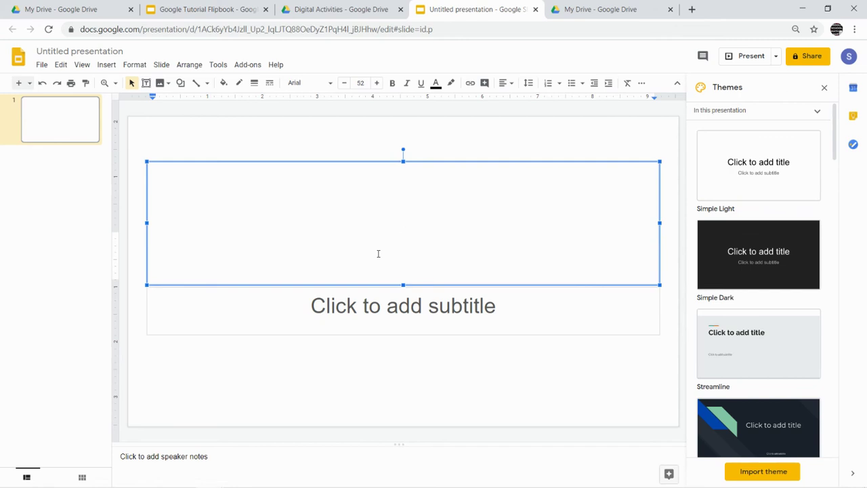
type("Sarah Campbell")
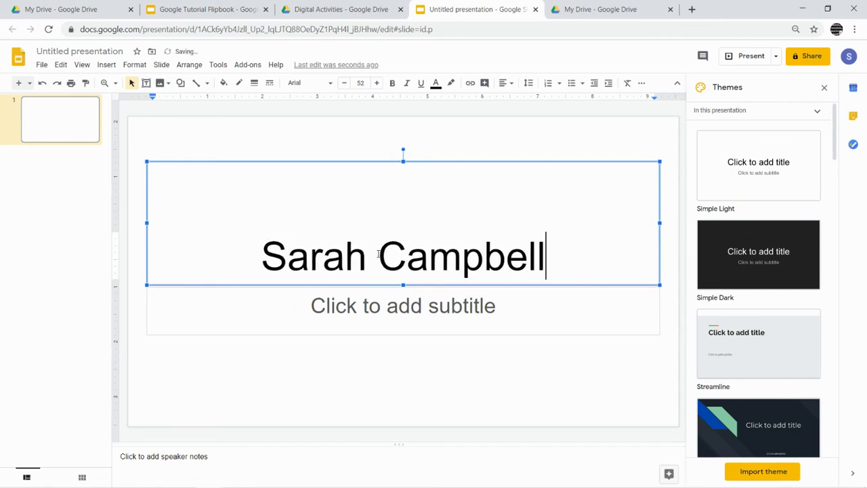
left_click_drag(262, 256, 564, 257)
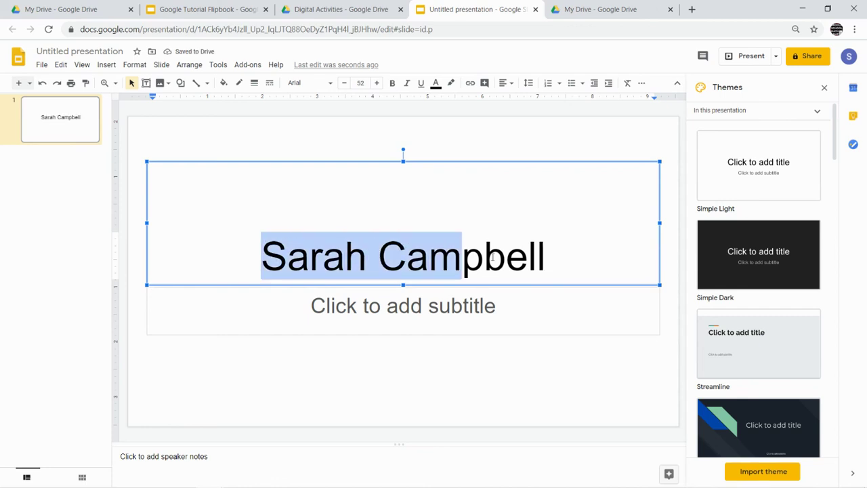
left_click(309, 83)
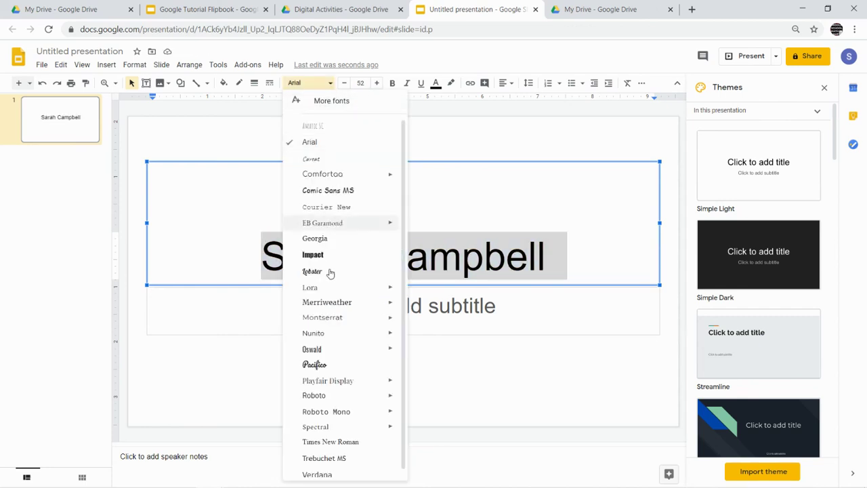
left_click(315, 365)
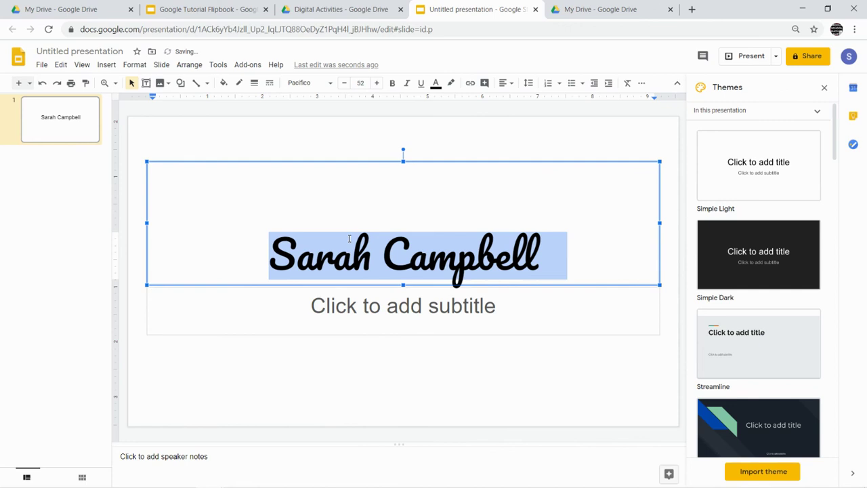
left_click(393, 83)
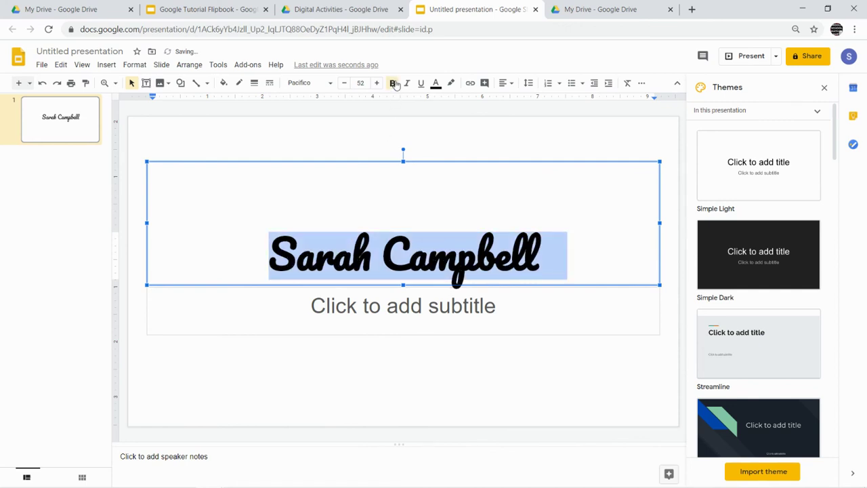
left_click(377, 82)
left_click(377, 83)
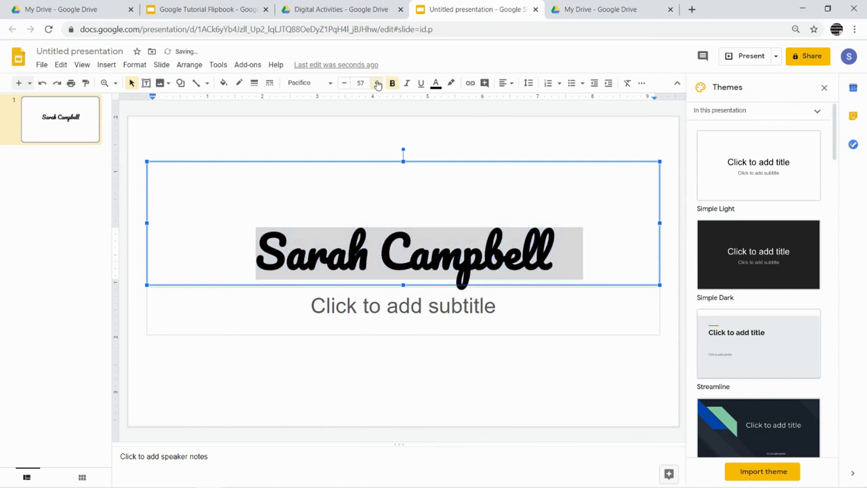
left_click(378, 82)
left_click(378, 83)
left_click(377, 83)
Color the title text red and delete the empty subtitle box
left_click(387, 207)
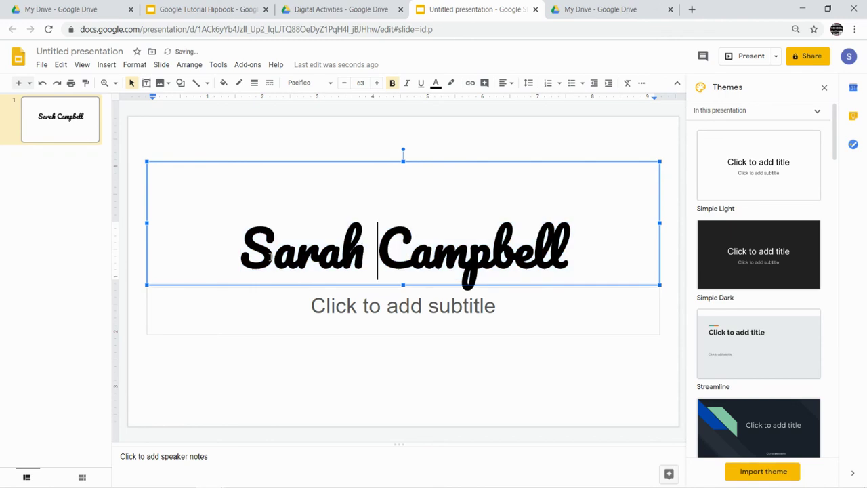
left_click_drag(241, 257, 561, 250)
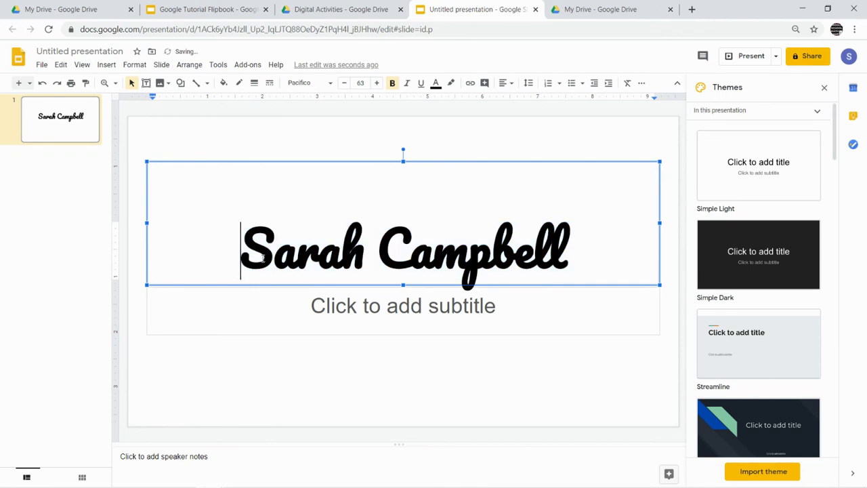
left_click(436, 82)
left_click(450, 117)
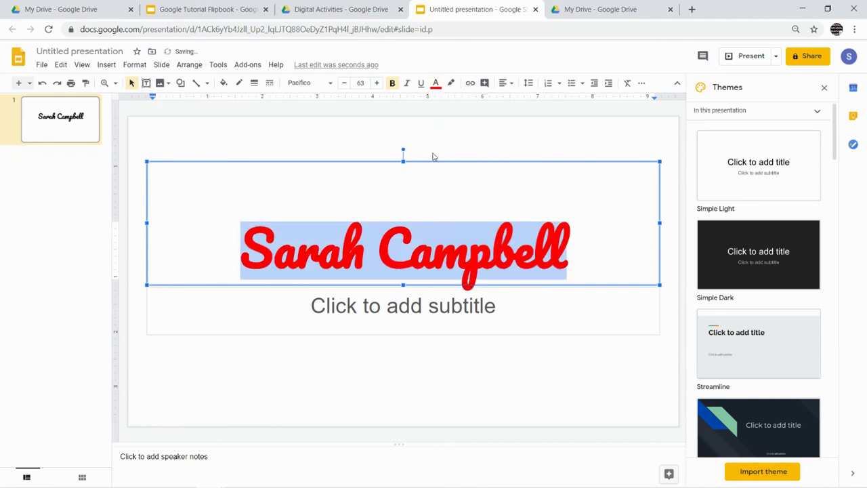
left_click(434, 143)
left_click(376, 287)
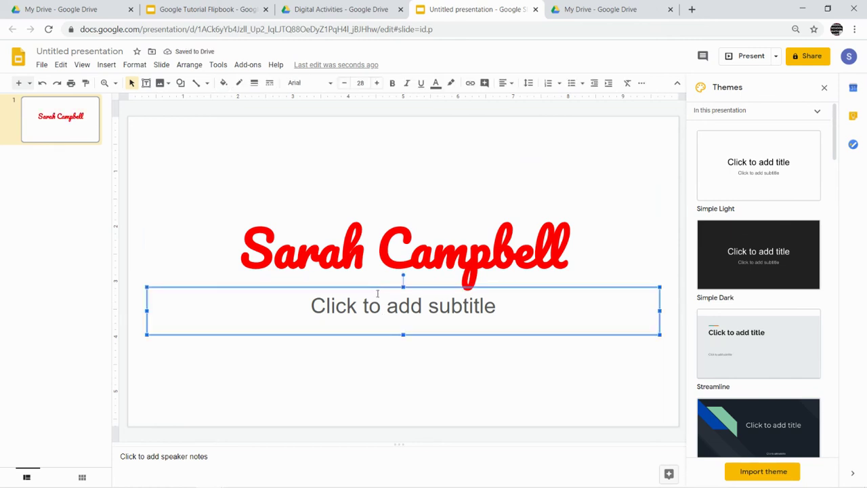
key("Delete")
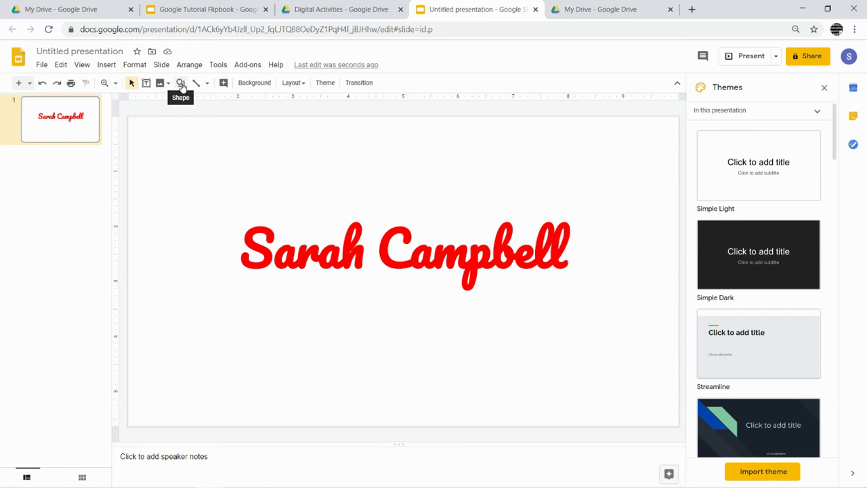
Draw an orange-filled oval at the lower left of the title slide, below the name
left_click(182, 86)
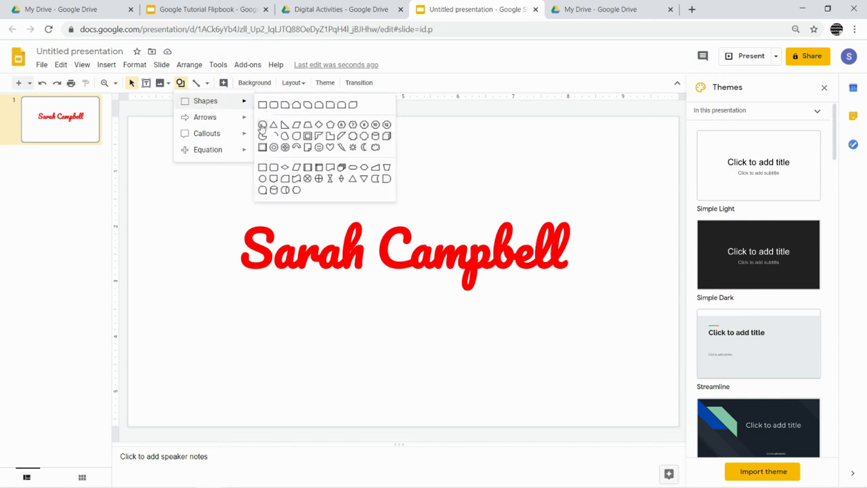
left_click(261, 124)
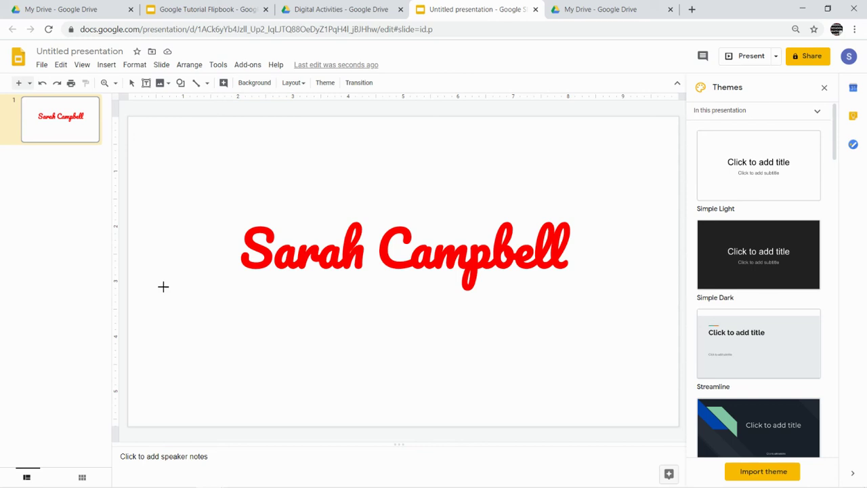
left_click_drag(164, 287, 247, 383)
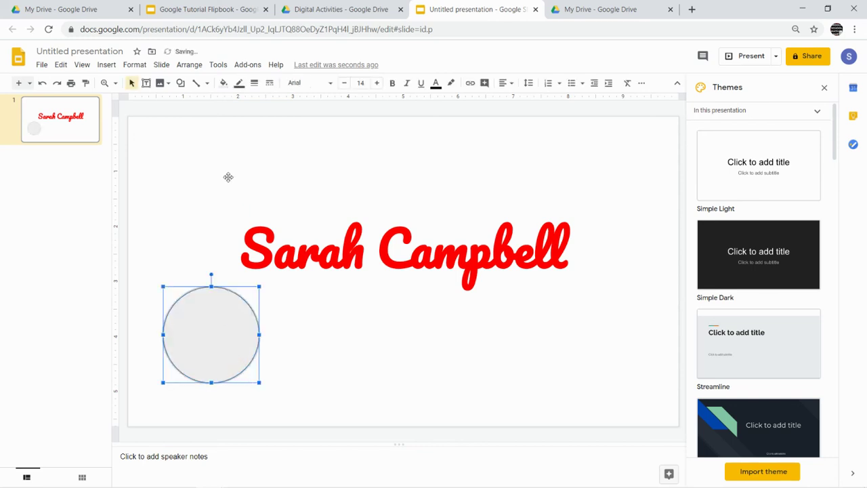
left_click(224, 83)
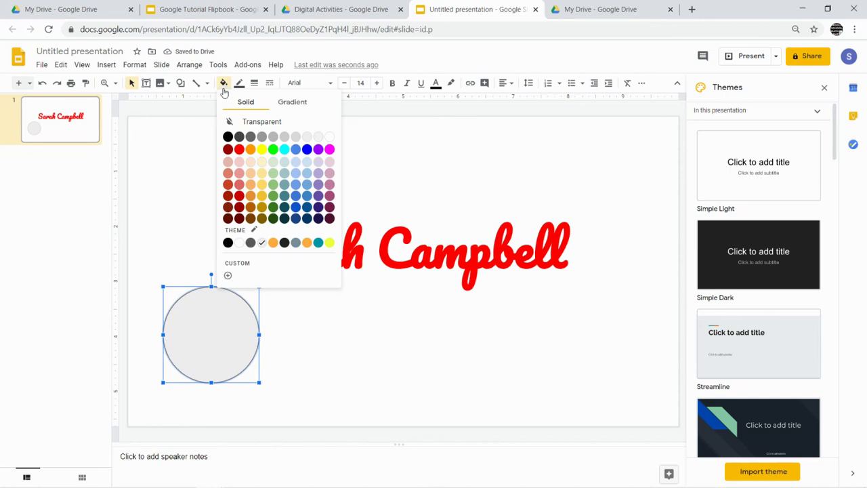
left_click(248, 148)
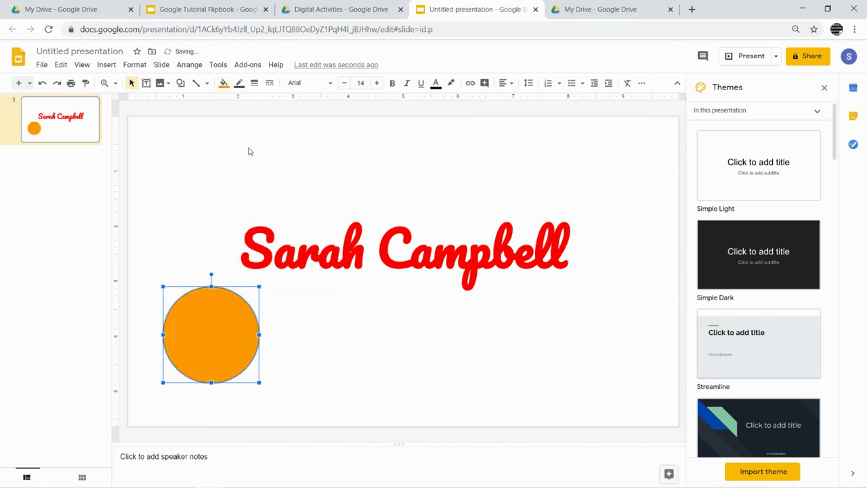
left_click(180, 82)
mouse_move(205, 117)
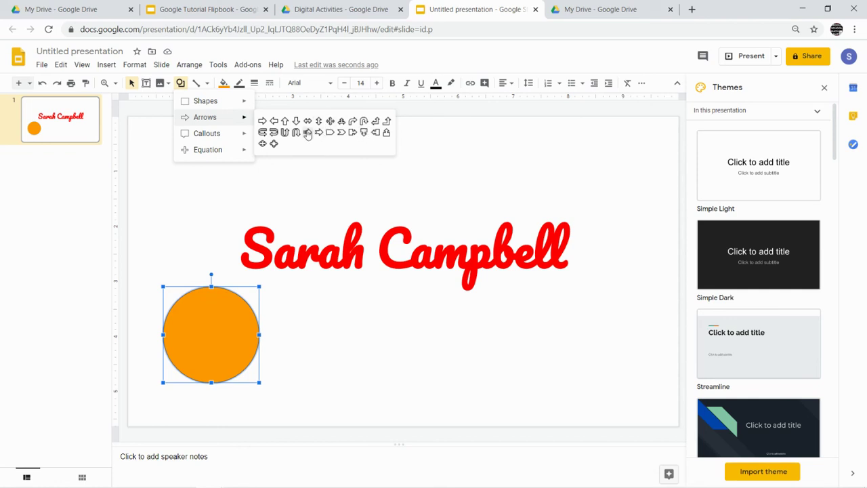
Draw a green U-turn arrow beside the orange circle
left_click(274, 133)
left_click_drag(397, 309, 562, 399)
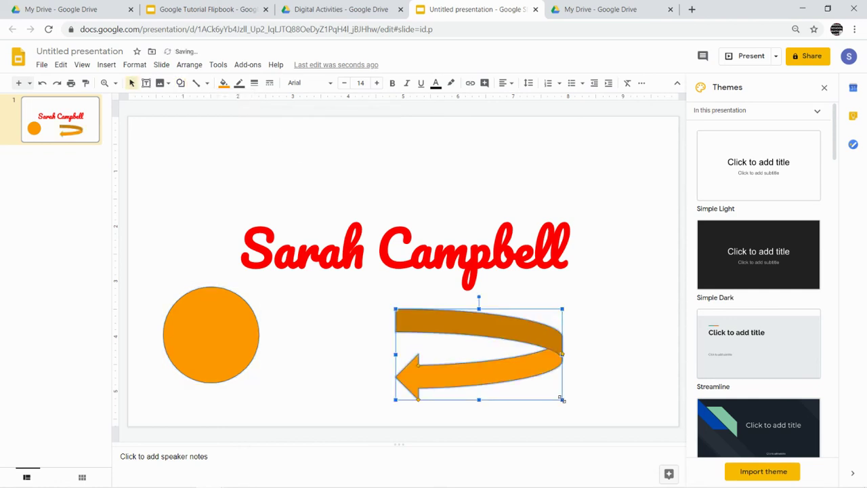
left_click(223, 82)
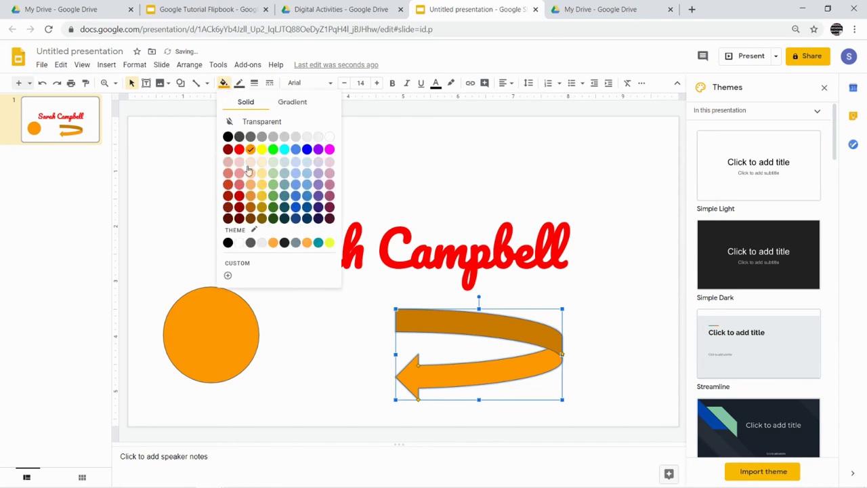
left_click(273, 196)
left_click(322, 334)
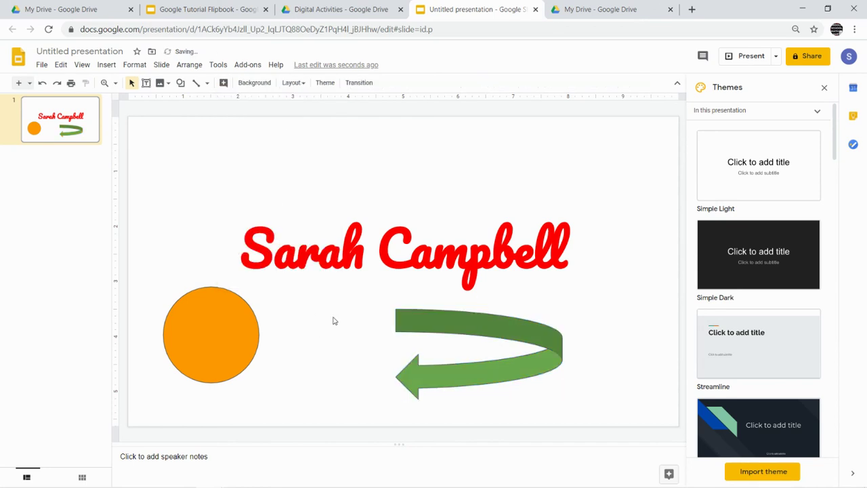
Draw a purple equals sign above the title
left_click(180, 82)
mouse_move(207, 150)
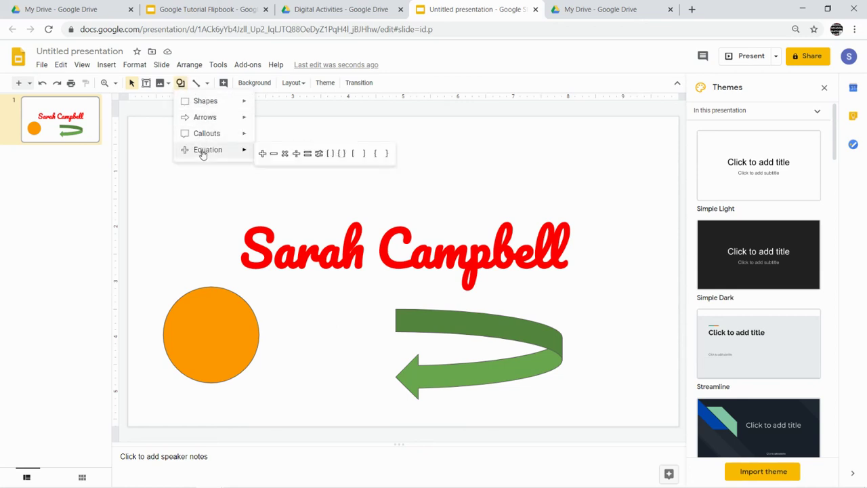
left_click(308, 153)
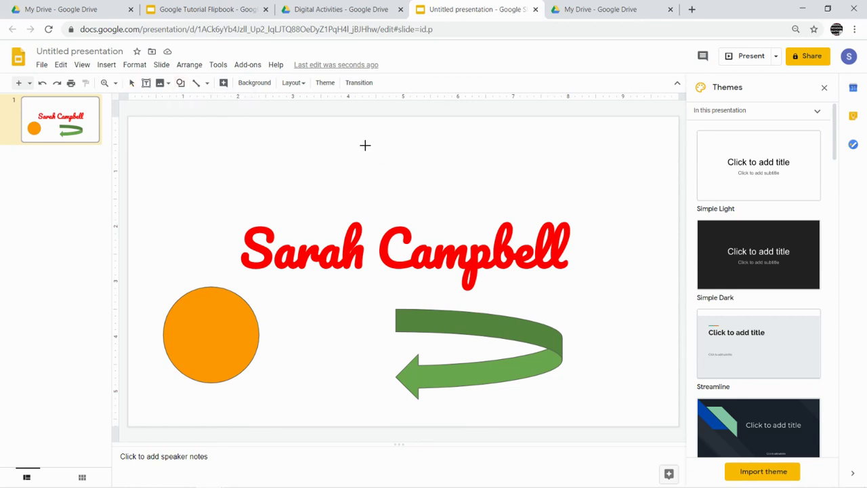
mouse_move(370, 147)
left_mouse_down()
mouse_move(477, 176)
mouse_move(482, 203)
left_mouse_up()
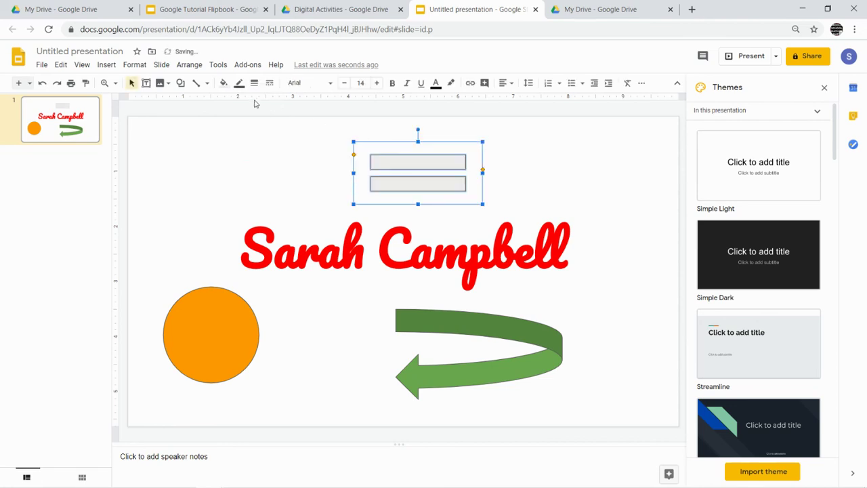
left_click(224, 83)
left_click(320, 150)
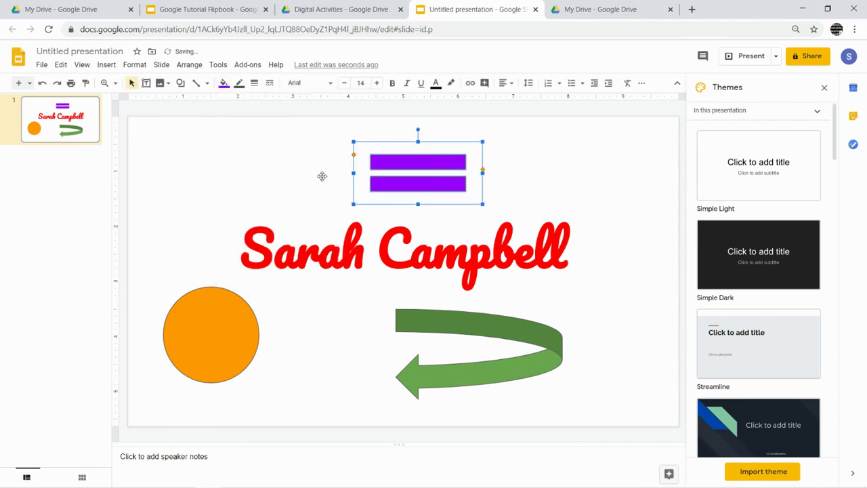
left_click(323, 178)
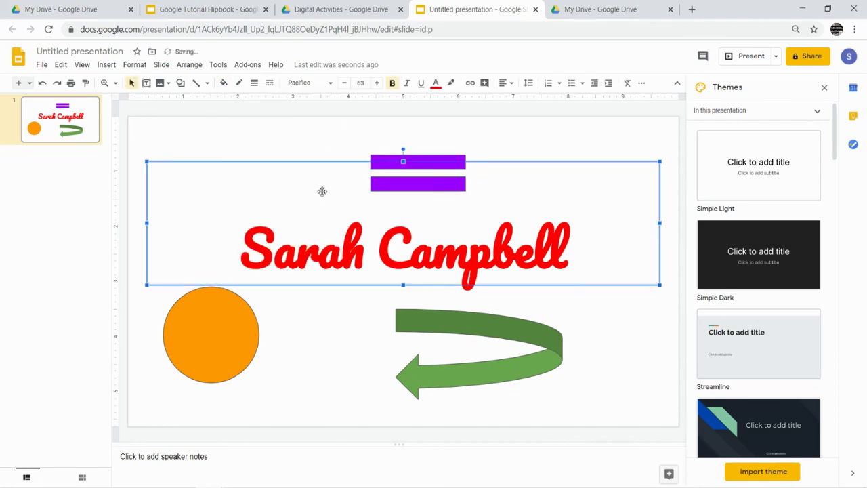
left_click(343, 322)
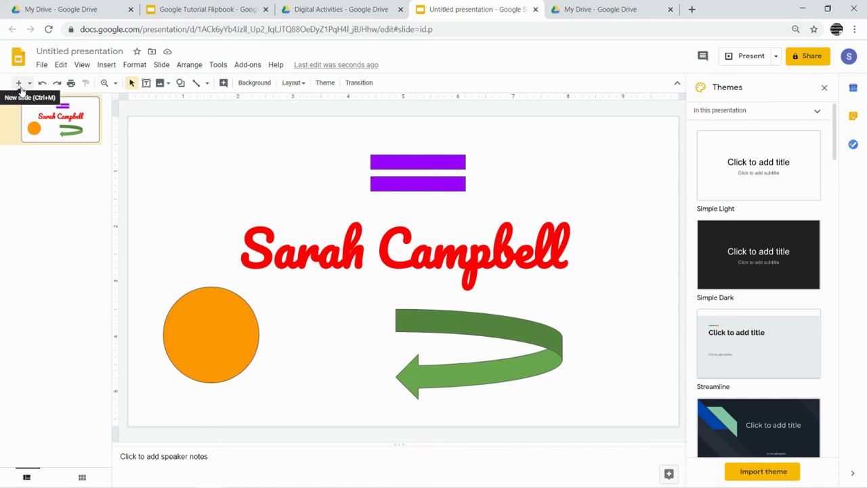
Add a second slide with the Blank layout and close the Themes panel
left_click(30, 85)
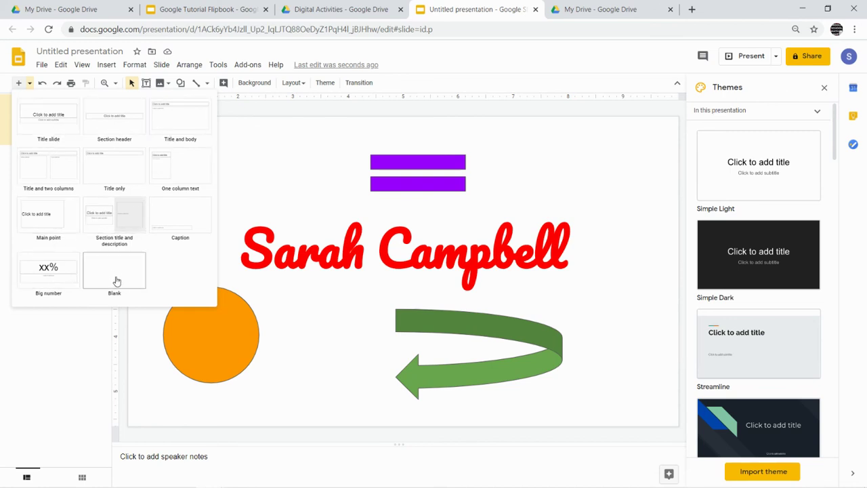
left_click(117, 280)
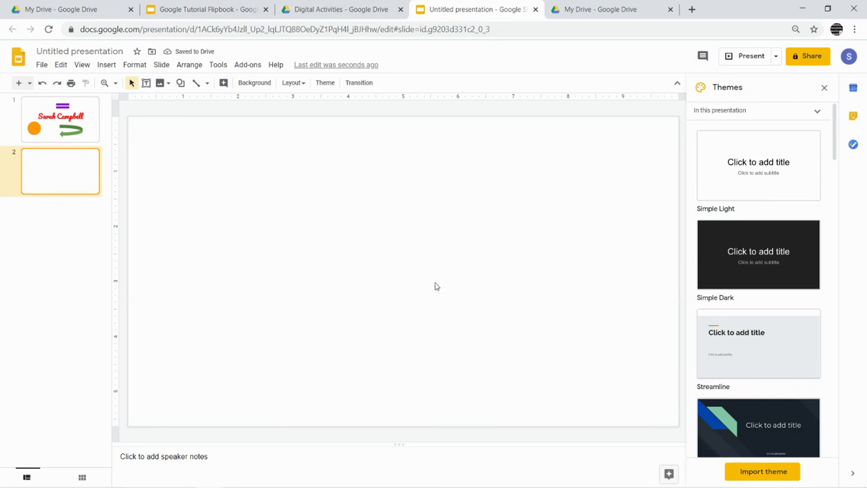
left_click(824, 87)
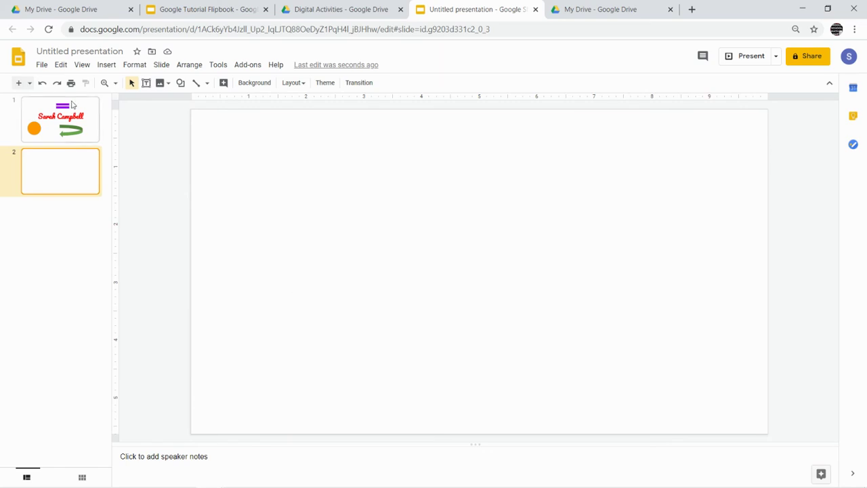
Search the web for 'orangutan' images via Insert > Image and scroll through the results
left_click(102, 66)
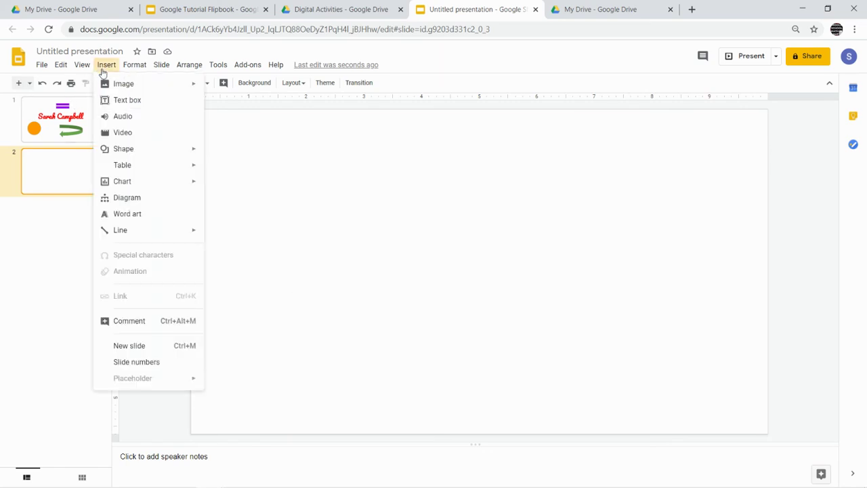
mouse_move(124, 83)
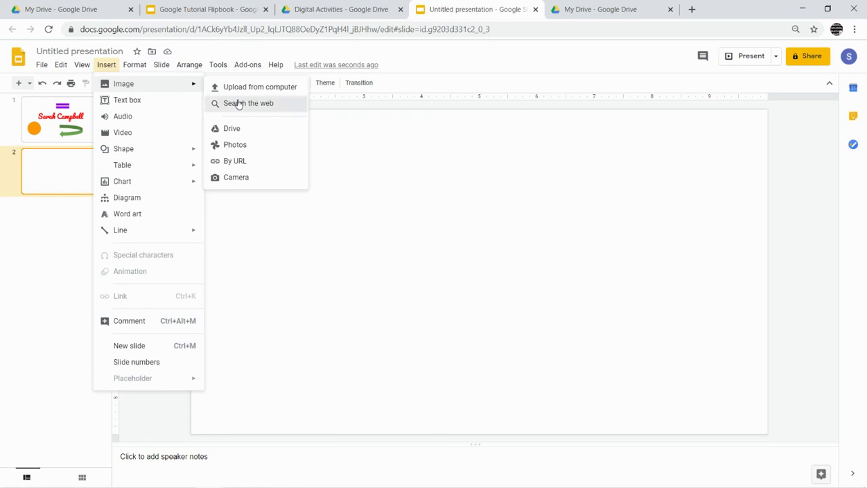
left_click(239, 103)
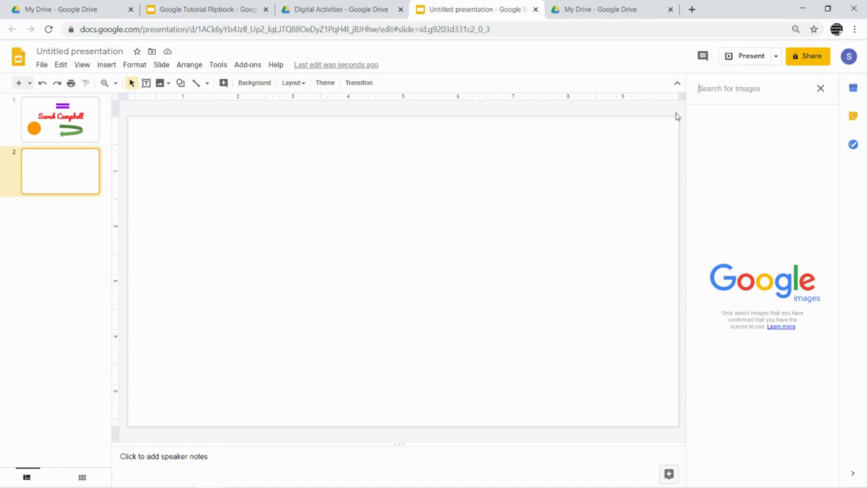
type("orangutan")
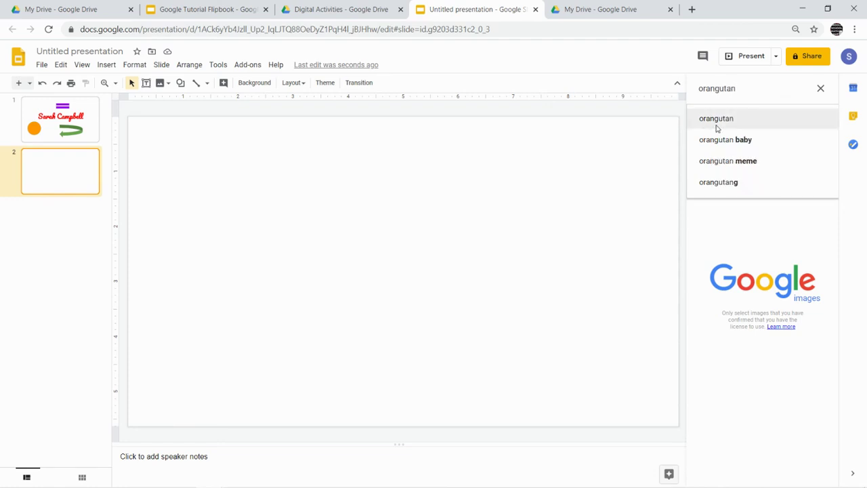
left_click(716, 125)
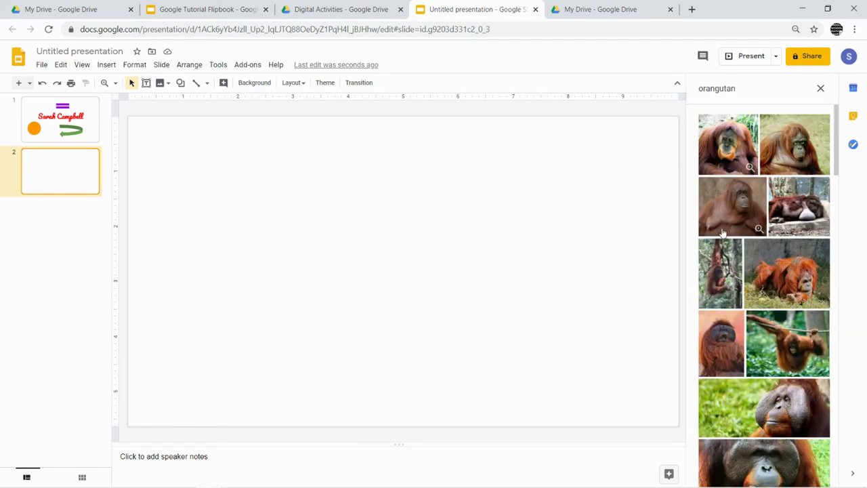
scroll(742, 268, "down", 3)
scroll(741, 268, "down", 3)
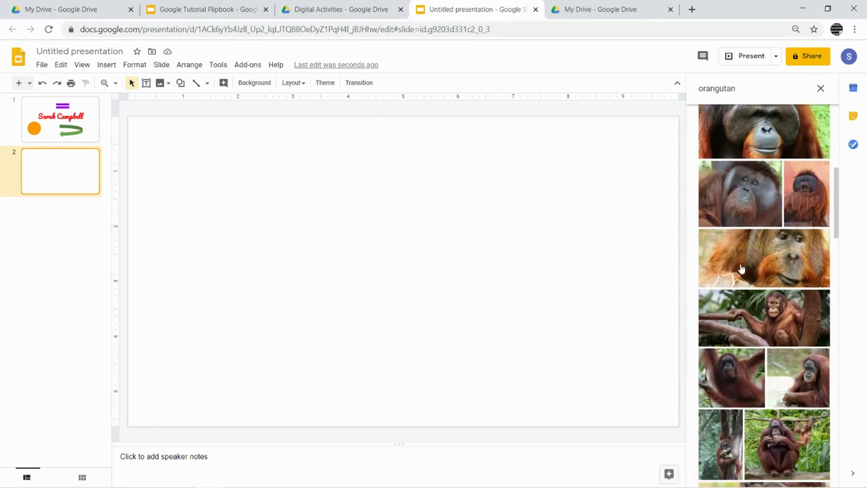
scroll(741, 268, "down", 1)
Place an orangutan photo on slide 2, shrink it, and centre it horizontally near the top
mouse_move(742, 268)
left_mouse_down()
mouse_move(556, 265)
mouse_move(456, 223)
left_mouse_up()
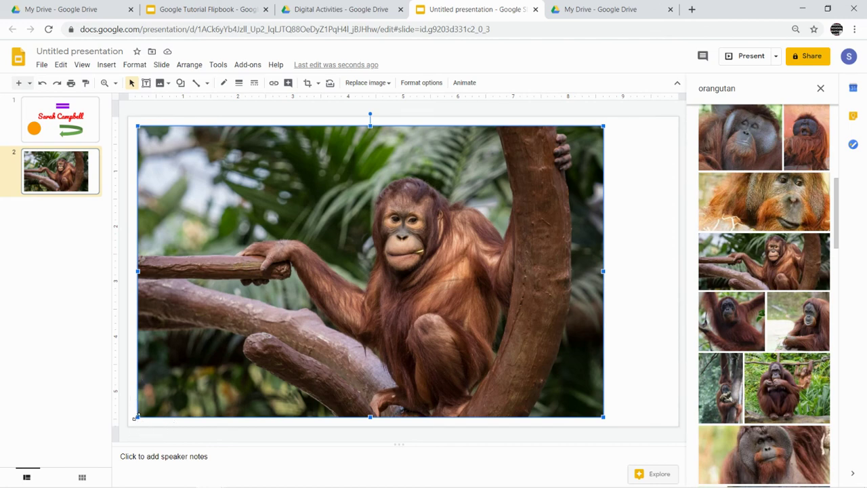
left_click_drag(135, 416, 266, 306)
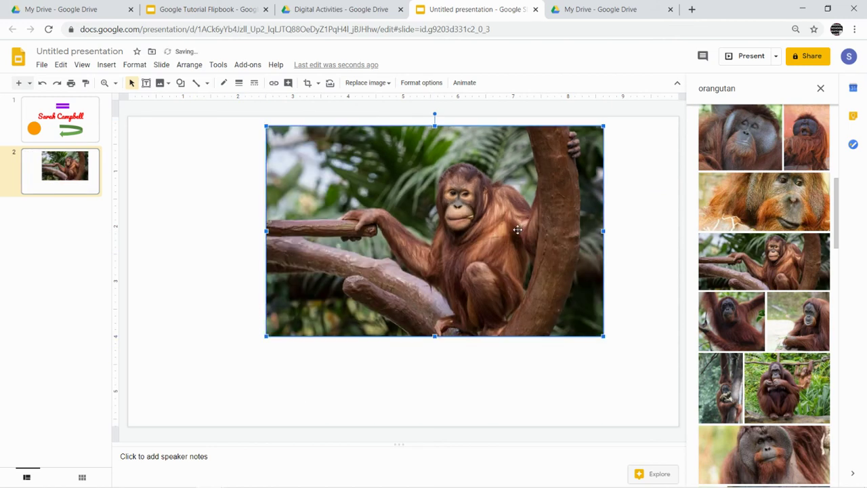
left_click_drag(517, 230, 488, 230)
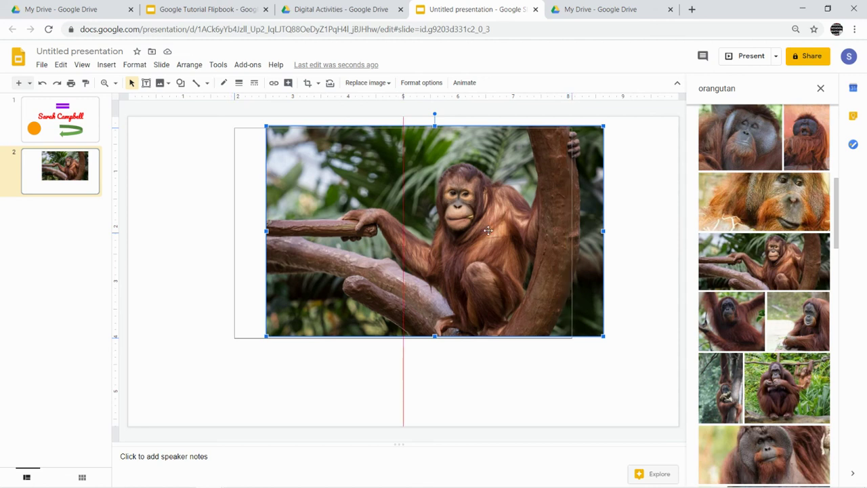
left_click_drag(488, 230, 487, 231)
left_click(444, 393)
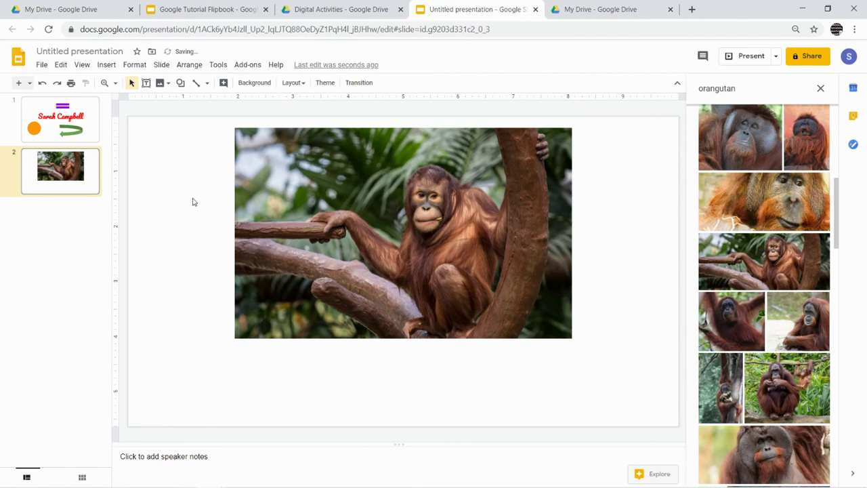
Draw a caption text box below the photo and set its font to Montserrat
left_click(146, 84)
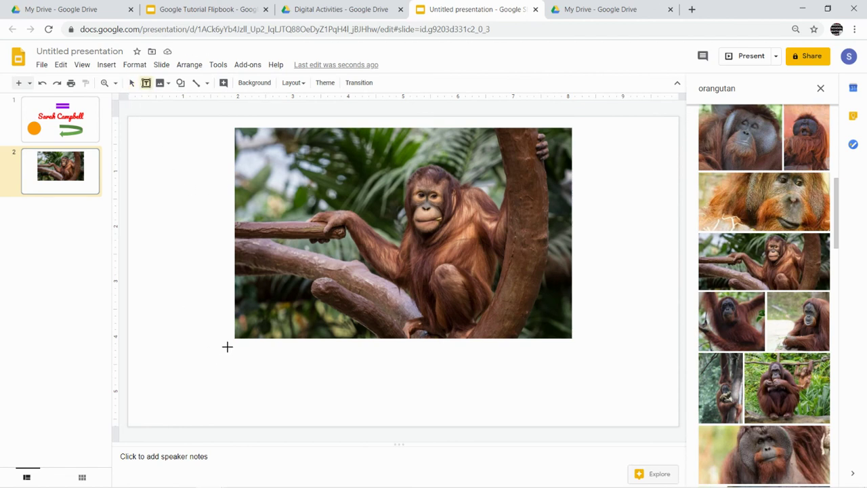
left_click_drag(234, 344, 572, 412)
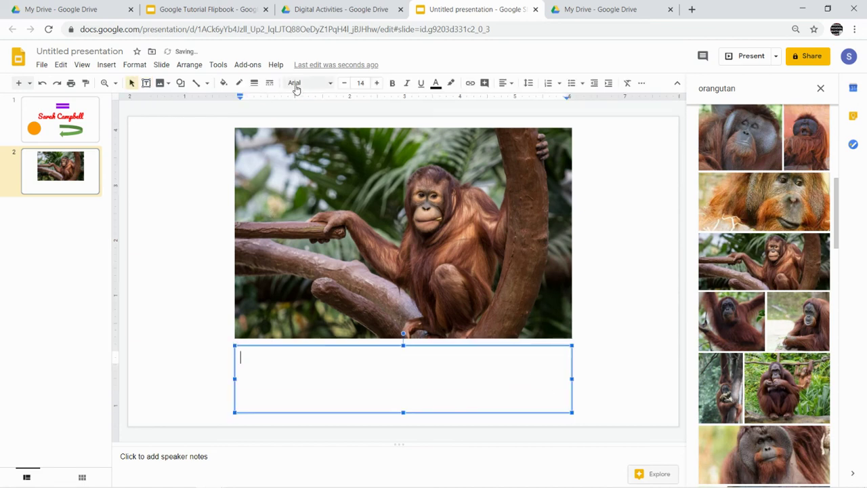
left_click(296, 84)
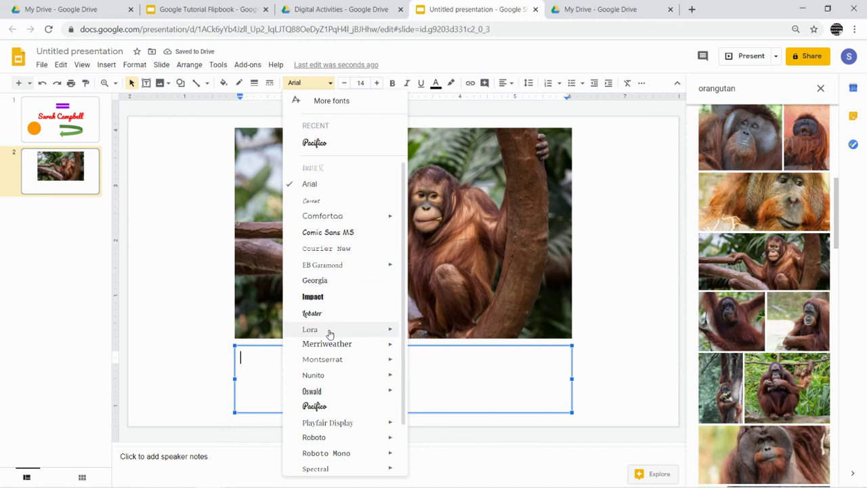
scroll(330, 333, "down", 1)
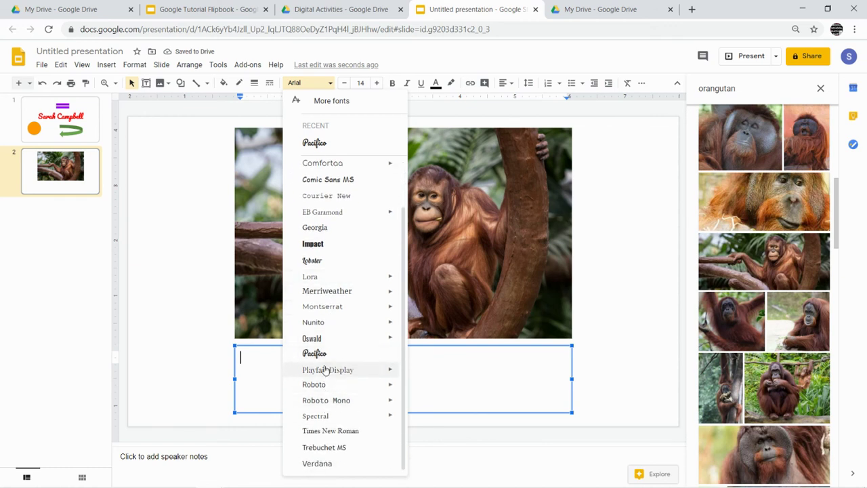
left_click(318, 307)
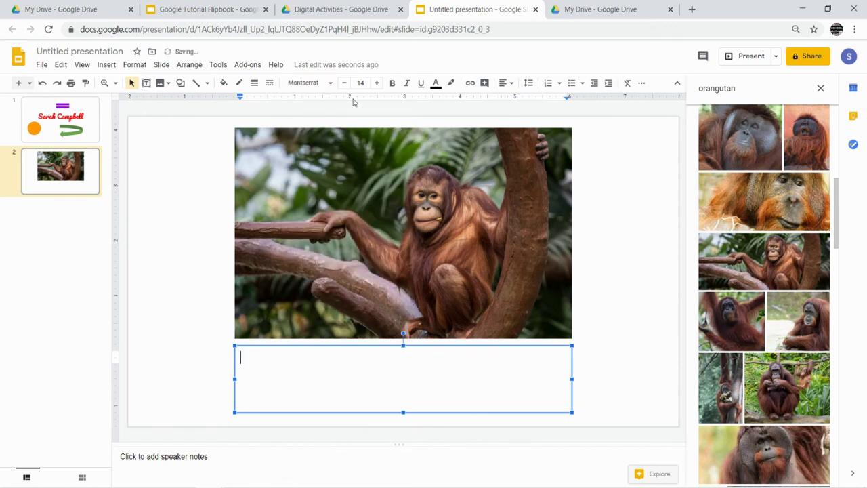
Type the caption 'This is an orangutan… my favorite animal because I enjoy watching them at the zoo.' and fit the box
type("This is an or")
type("angutan. T")
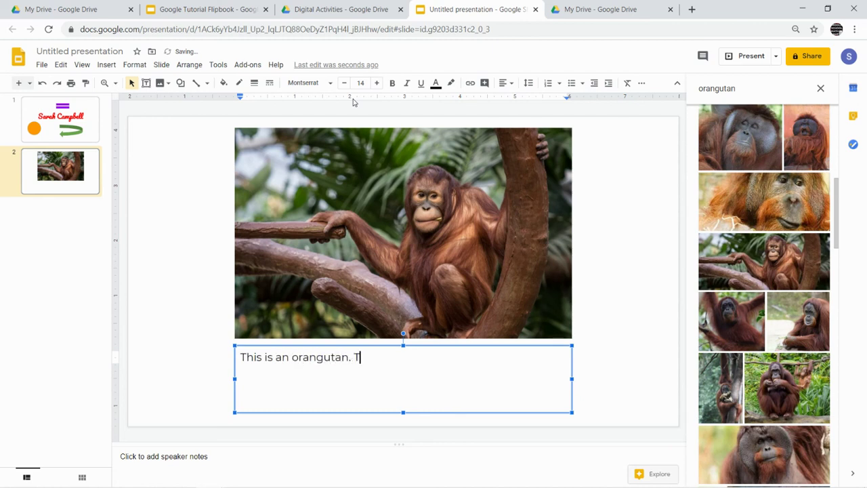
type("his is my favorit")
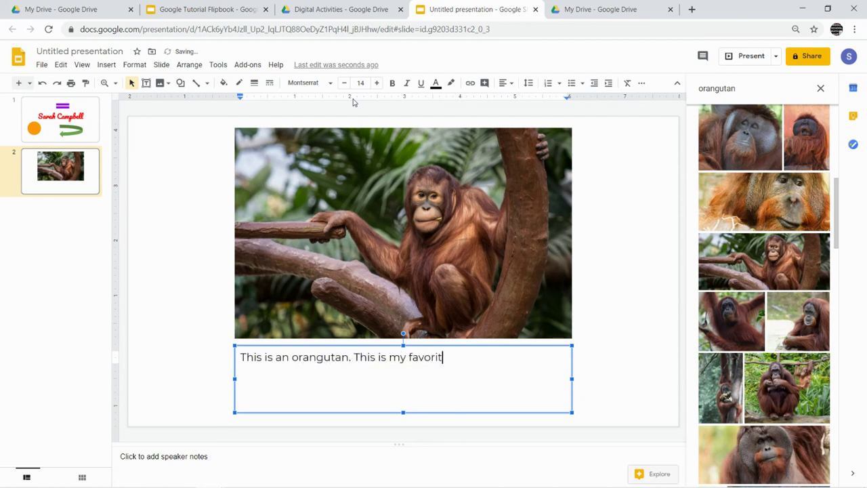
key("BackSpace")
type("te animal ")
type("becauase")
key("BackSpace")
key("BackSpace")
key("BackSpace")
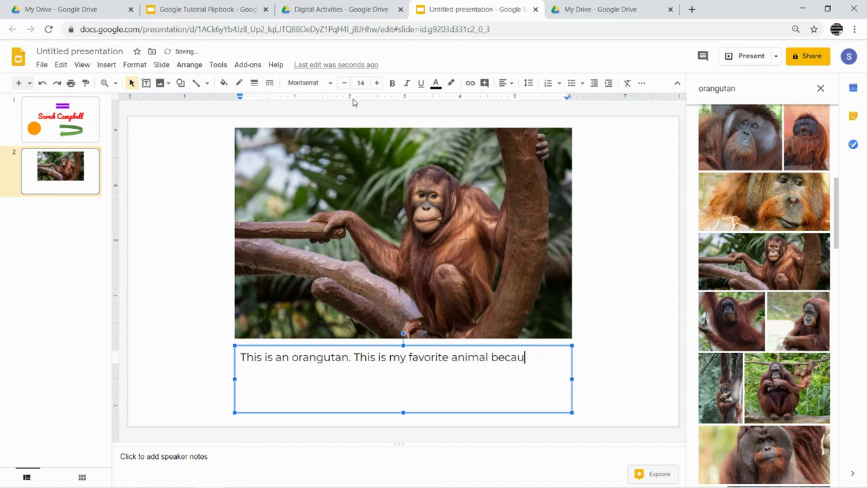
type("se I enjoy w")
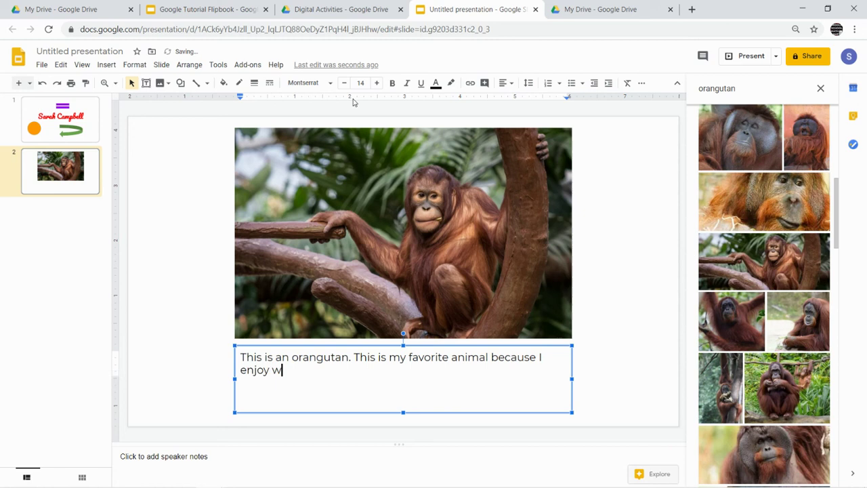
type("athc")
key("BackSpace")
key("BackSpace")
type("ching the")
type("m at the zoo.")
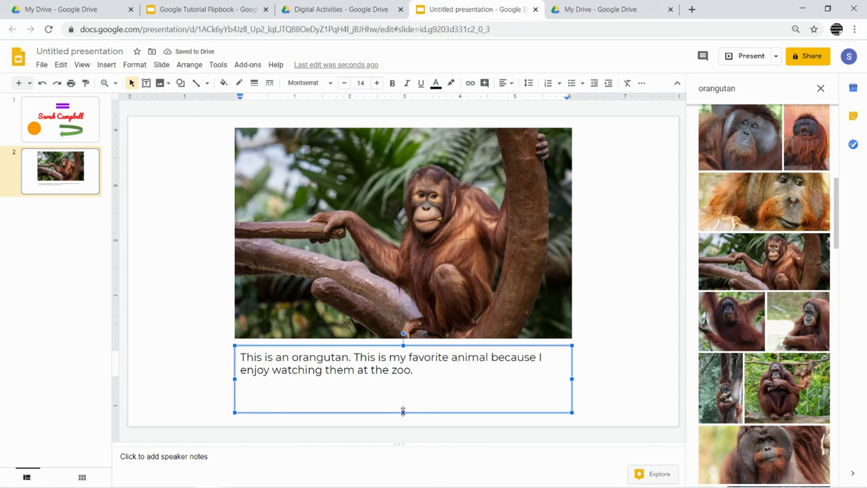
left_click_drag(403, 411, 405, 387)
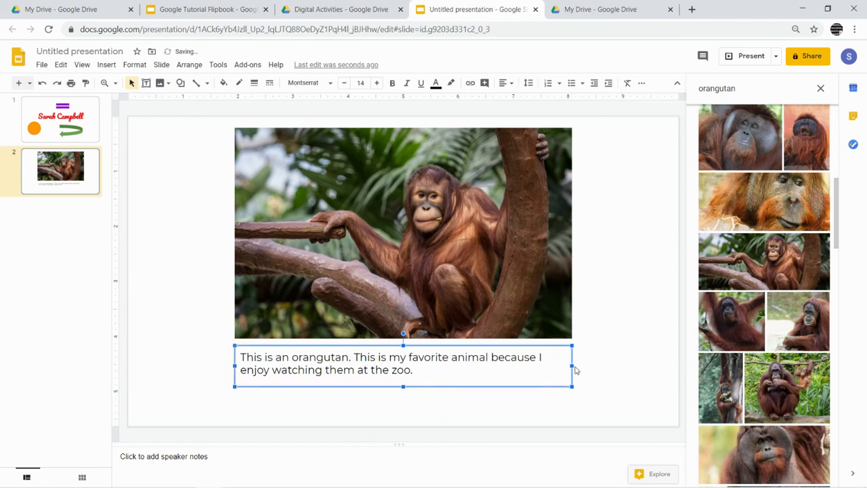
left_click(577, 370)
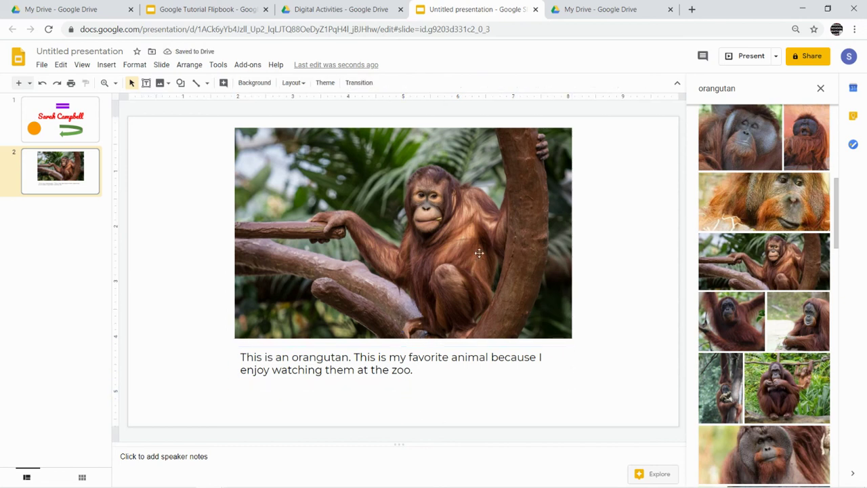
Add a third Blank-layout slide and open the Insert menu
left_click(30, 83)
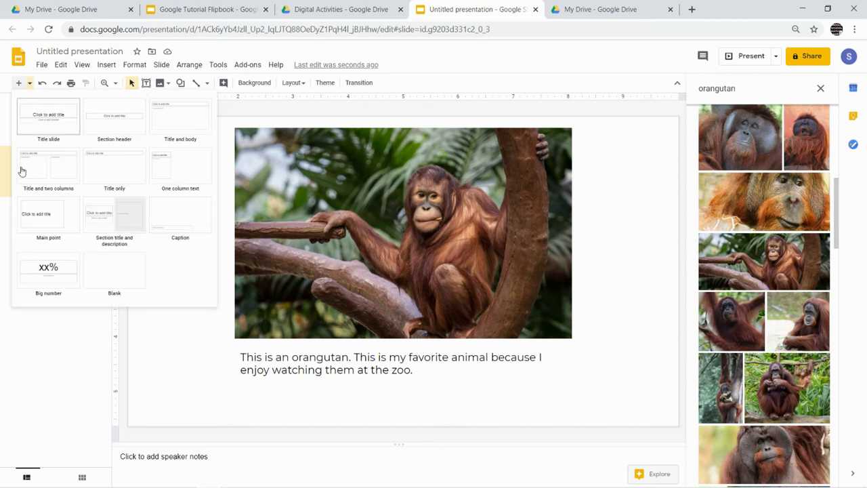
left_click(104, 274)
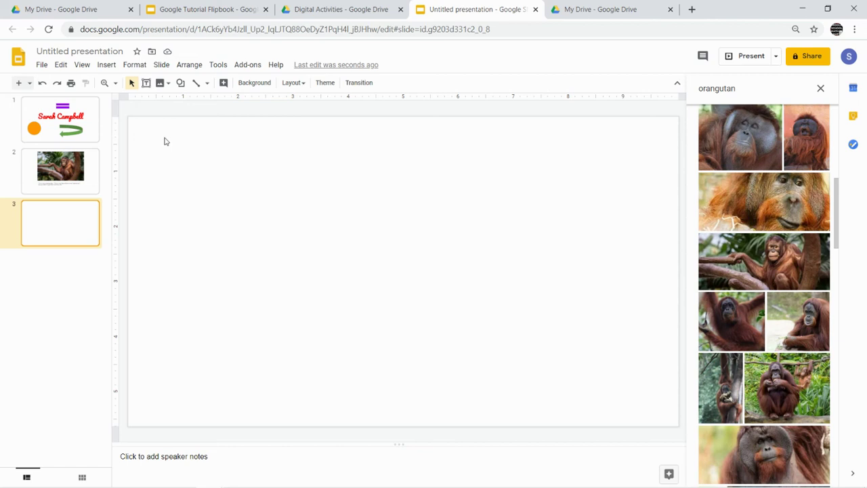
left_click(107, 66)
mouse_move(135, 165)
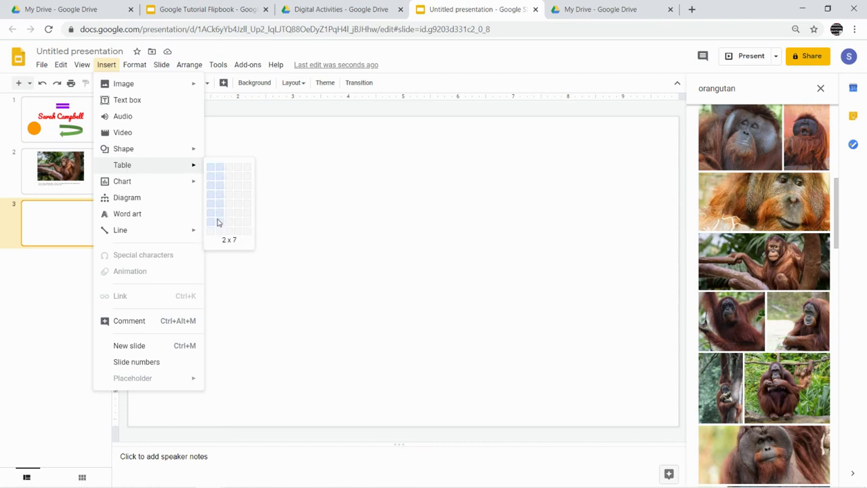
Insert a 2x2 table with headers 'Family Memeer' and 'Relationship', and move it up
left_click(219, 181)
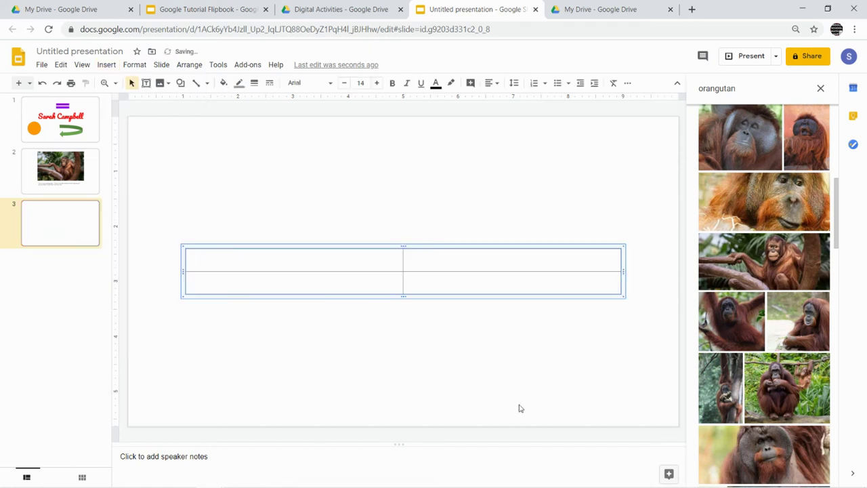
left_click(336, 263)
type("Fami")
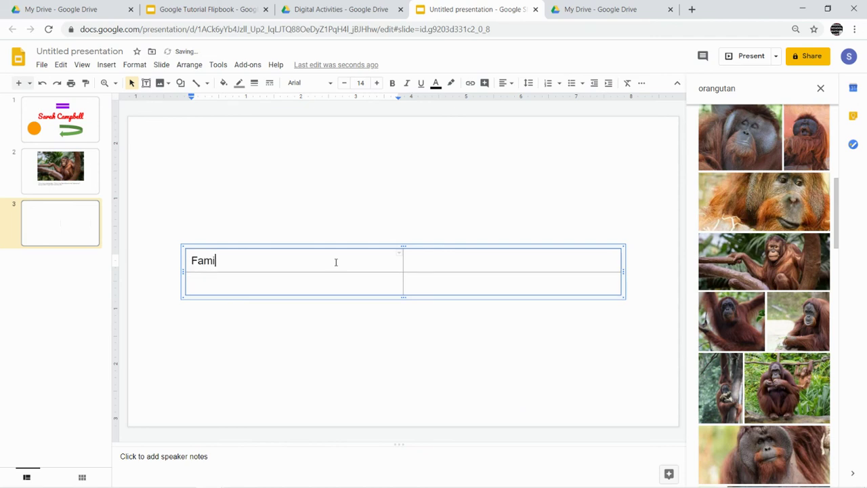
type("ly Meme")
type("er")
key("Tab")
type("Relations")
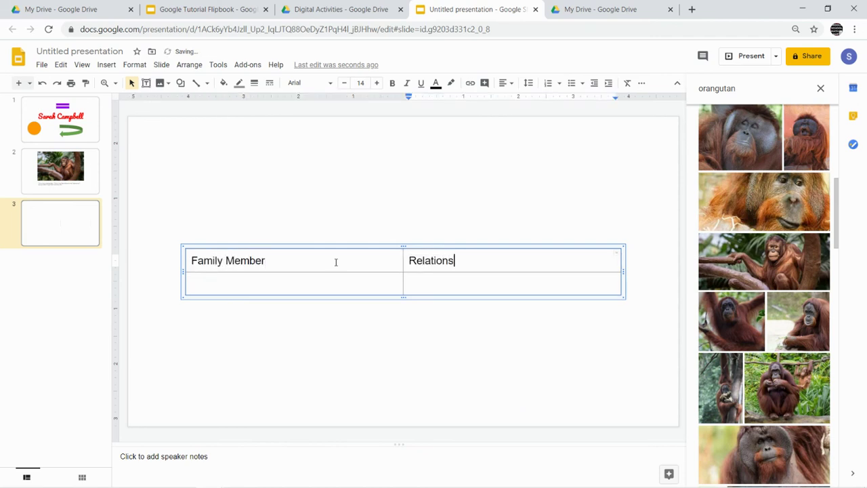
type("hip")
left_click_drag(343, 244, 344, 156)
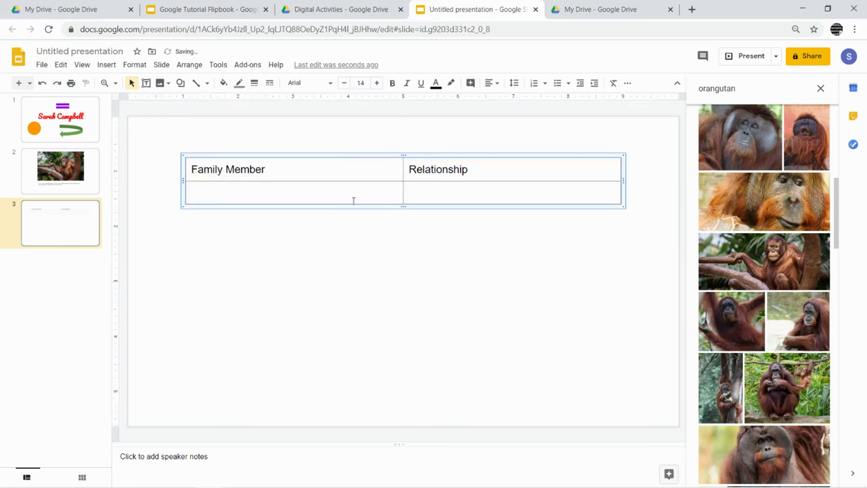
Fill in rows for the husband and the daughter, adding a row below as needed
left_click(356, 193)
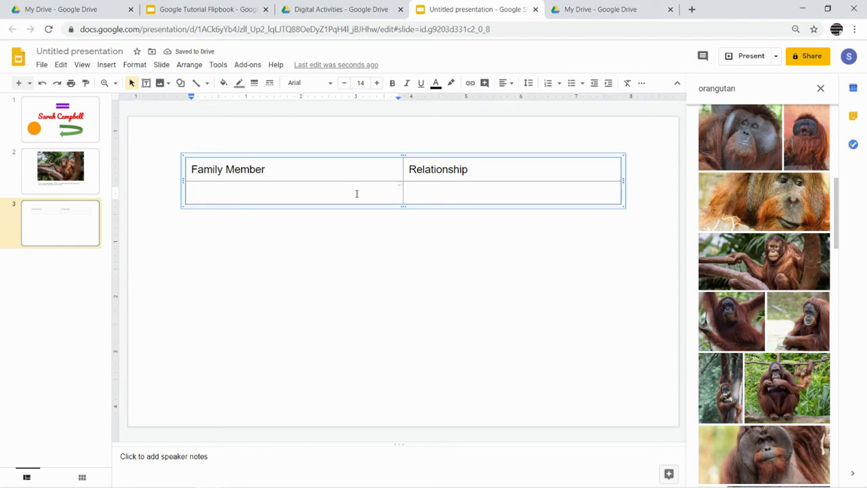
type("Chris")
key("Tab")
type("Hus")
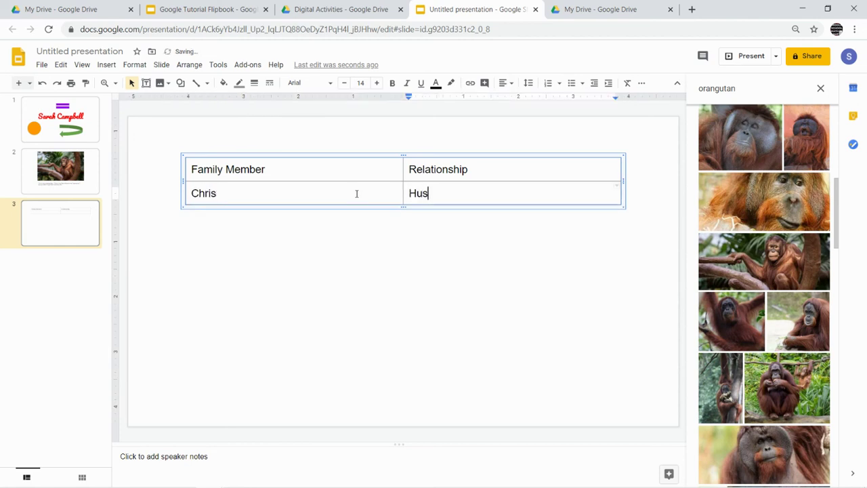
type("band")
right_click(481, 198)
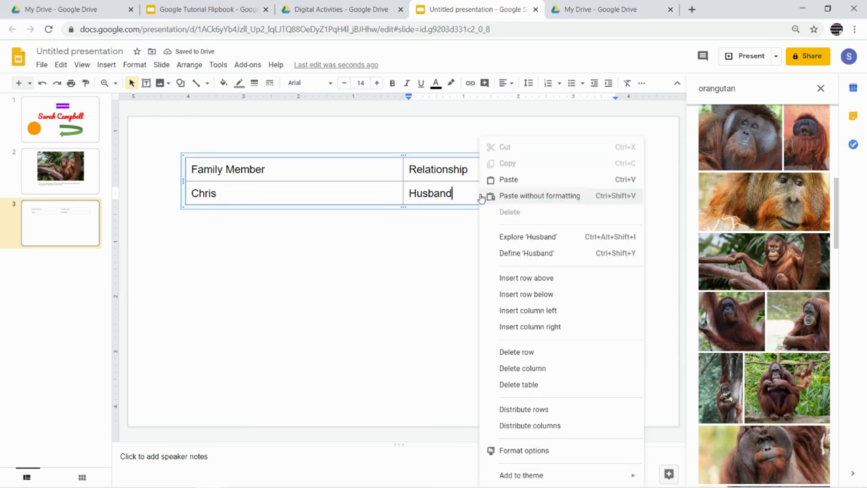
left_click(505, 294)
left_click(301, 221)
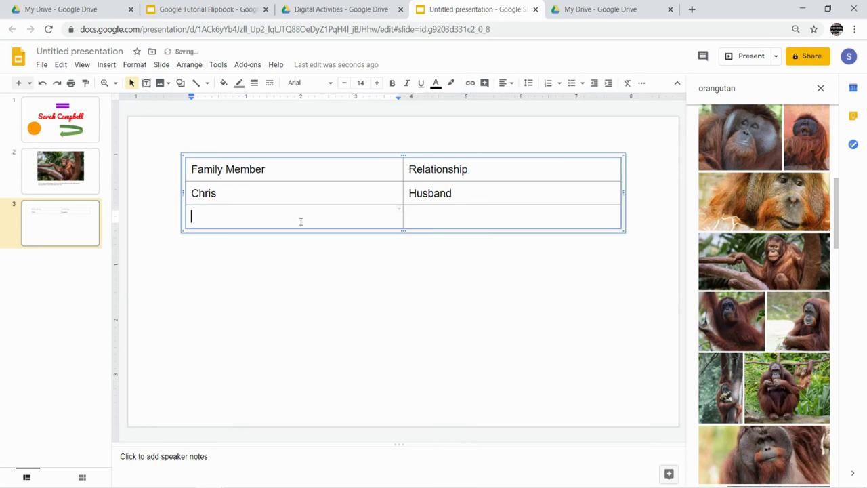
type("Dylan")
key("Tab")
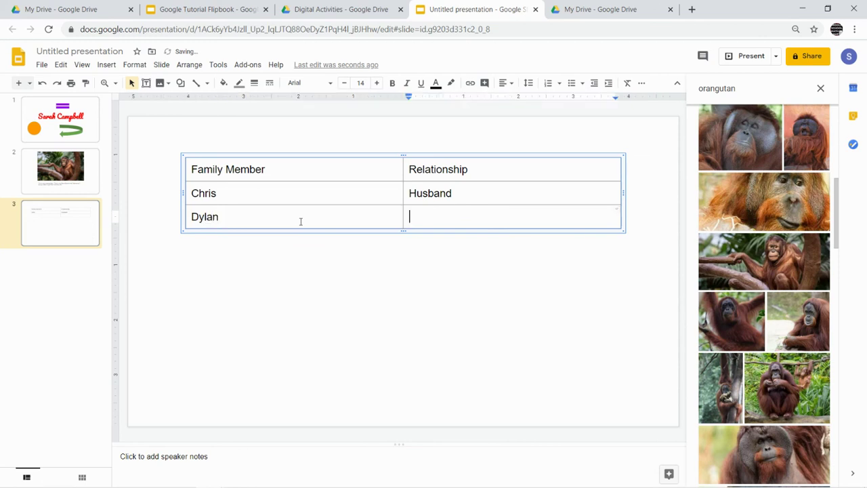
type("Daughter")
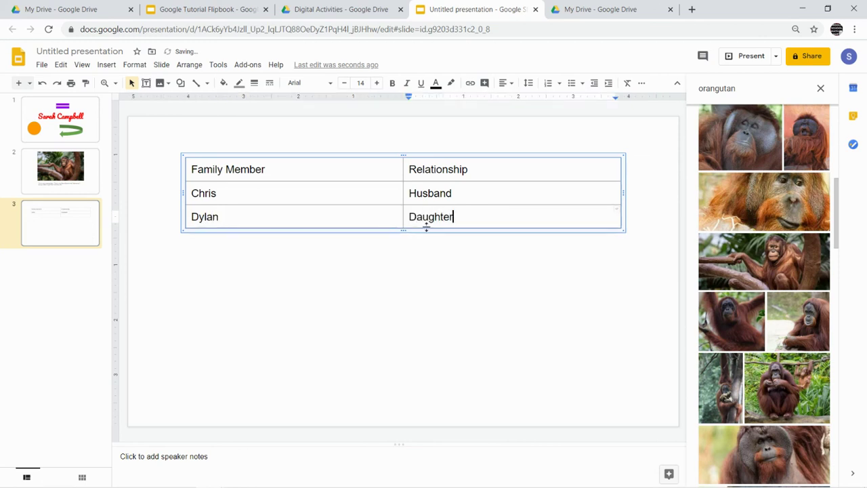
Add rows for the son and for Perry as Dog
right_click(473, 217)
left_click(499, 296)
left_click(275, 244)
type("C")
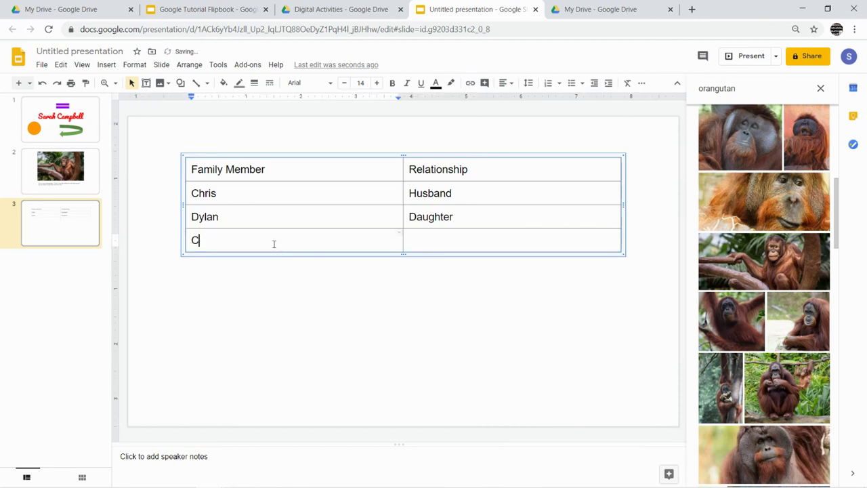
type("harley")
left_click(449, 238)
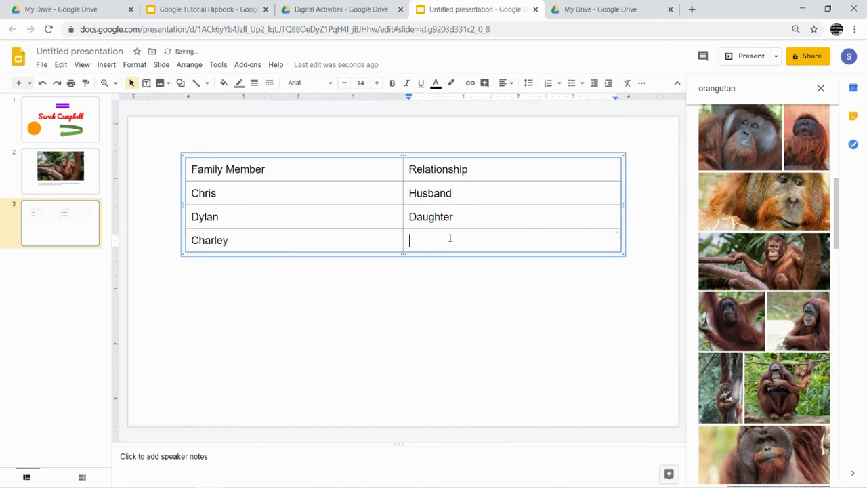
type("Son")
right_click(450, 238)
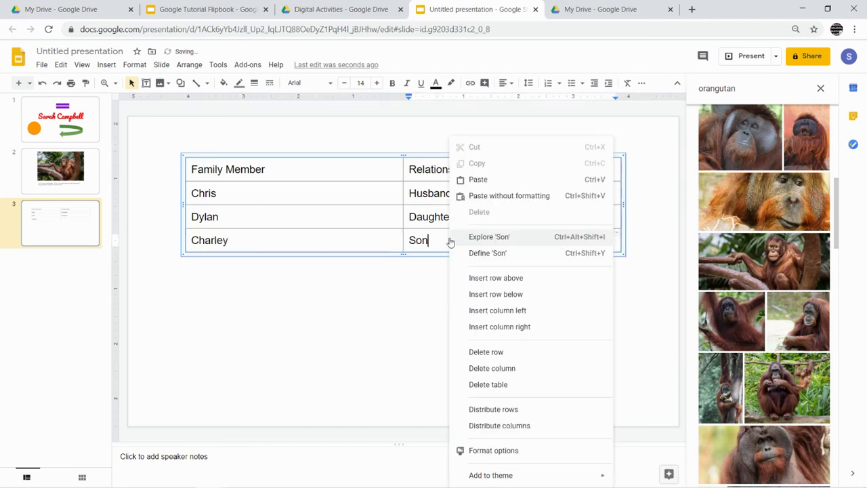
left_click(472, 292)
type("Pe")
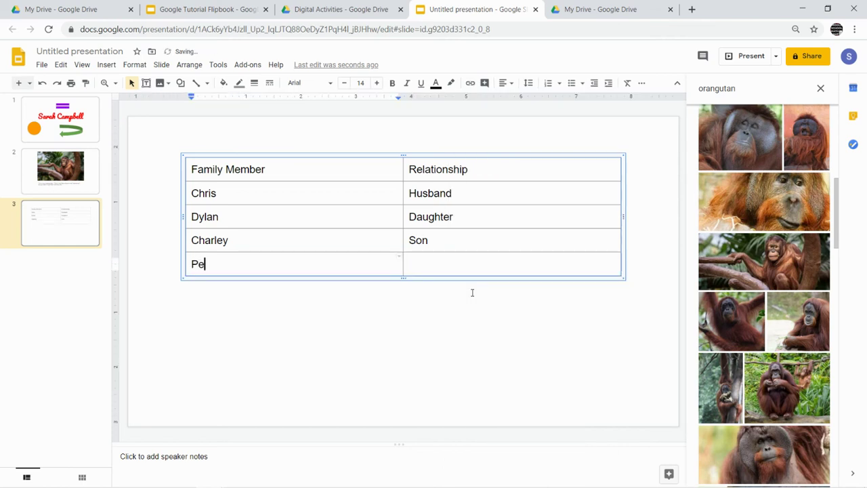
type("rry")
left_click(477, 270)
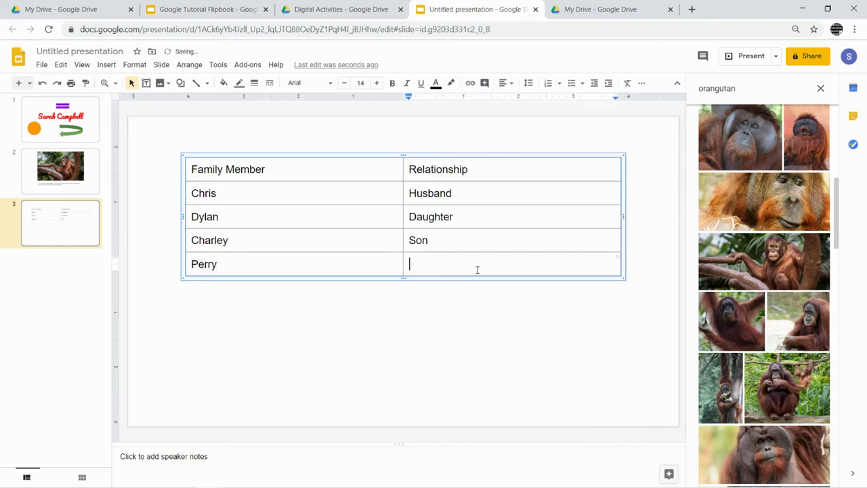
type("Dog")
Add a final row for Stagger as Dog and deselect the table
right_click(477, 273)
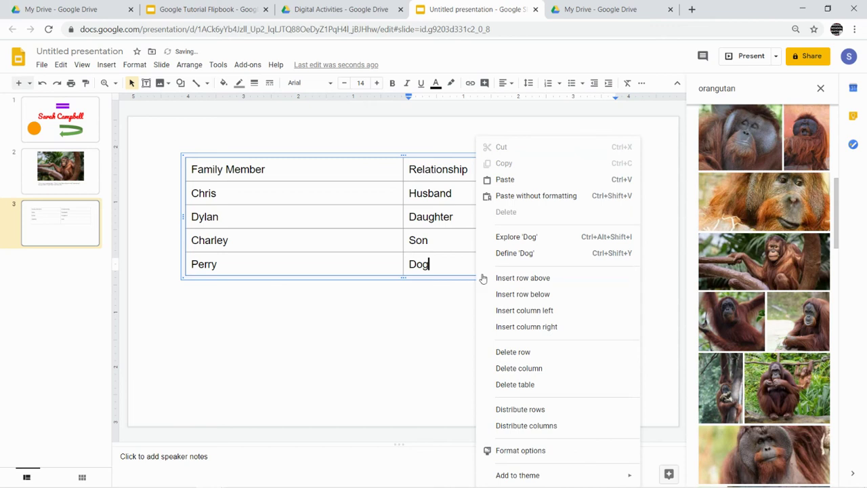
left_click(499, 292)
left_click(238, 289)
type("S")
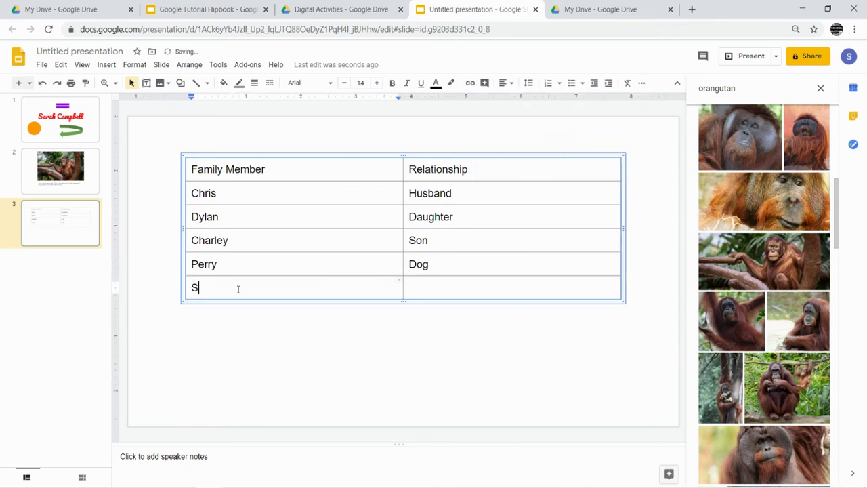
type("tagger")
left_click(442, 290)
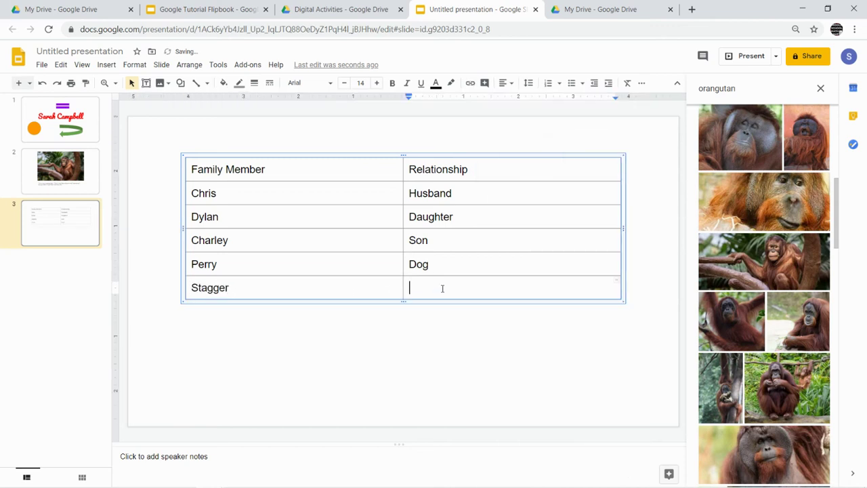
type("Dog")
left_click(452, 365)
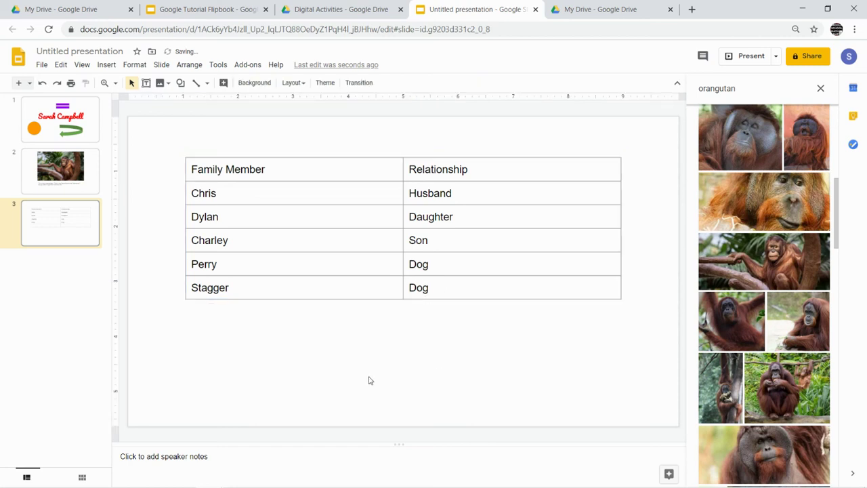
Fill the table's two header row cells with gray
left_click_drag(425, 177, 291, 267)
left_click(373, 184)
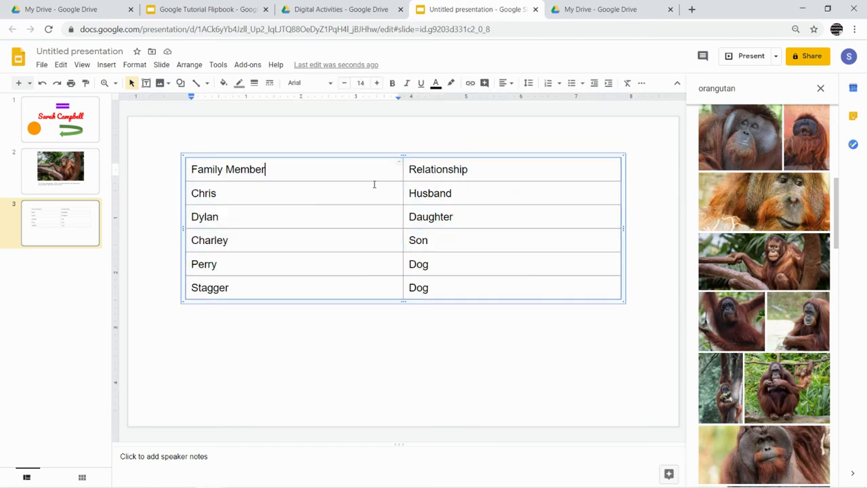
left_click(358, 348)
left_click_drag(336, 175, 466, 172)
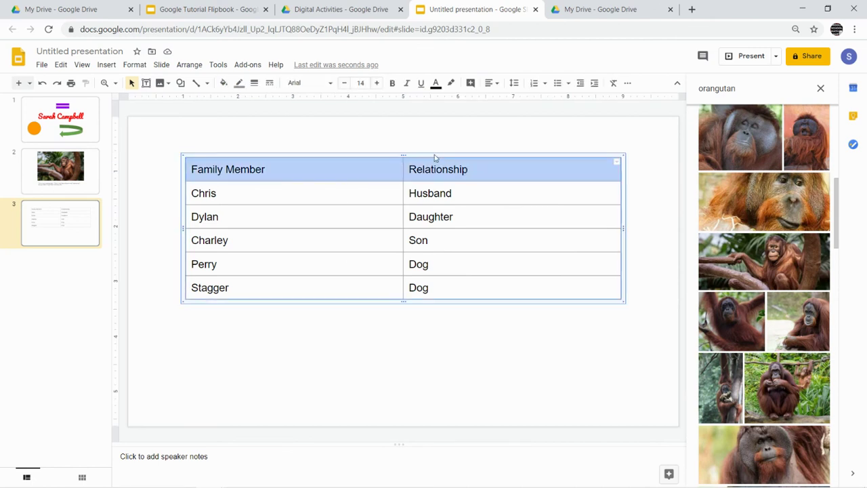
left_click(223, 83)
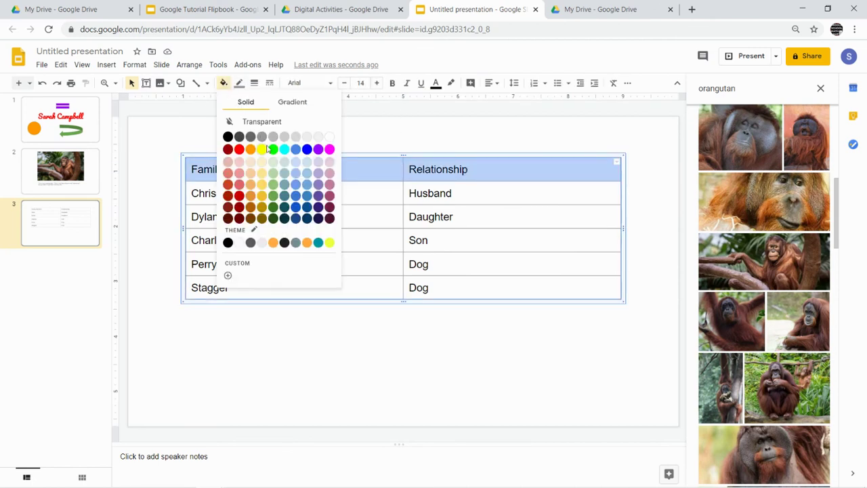
left_click(273, 137)
Narrow the Family Member and Relationship columns, then move the table lower on the slide
left_click(292, 384)
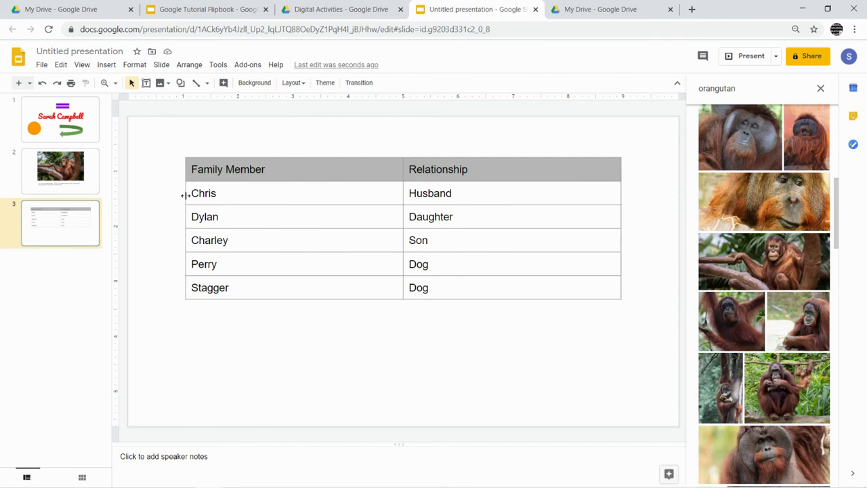
left_click_drag(186, 198, 307, 200)
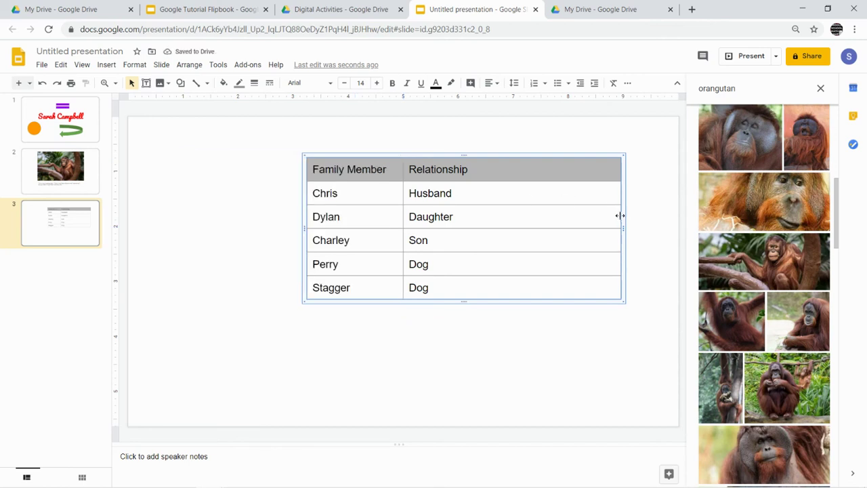
left_click_drag(621, 215, 492, 217)
left_click(340, 135)
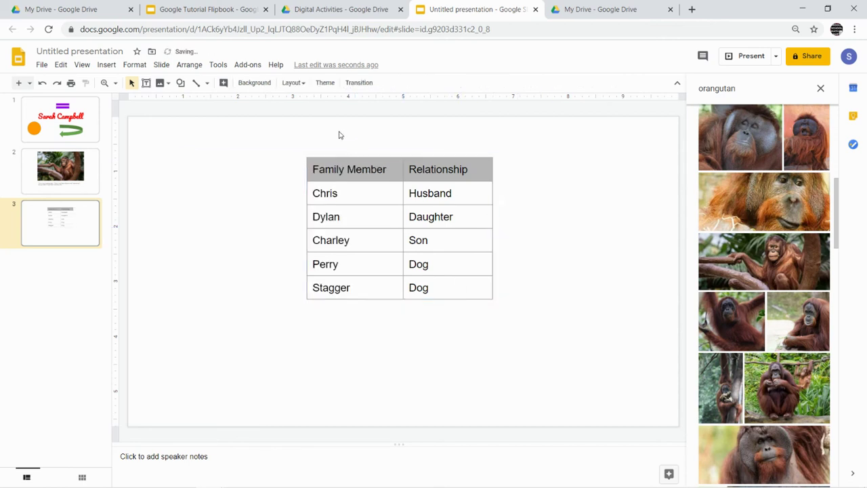
left_click_drag(340, 135, 451, 335)
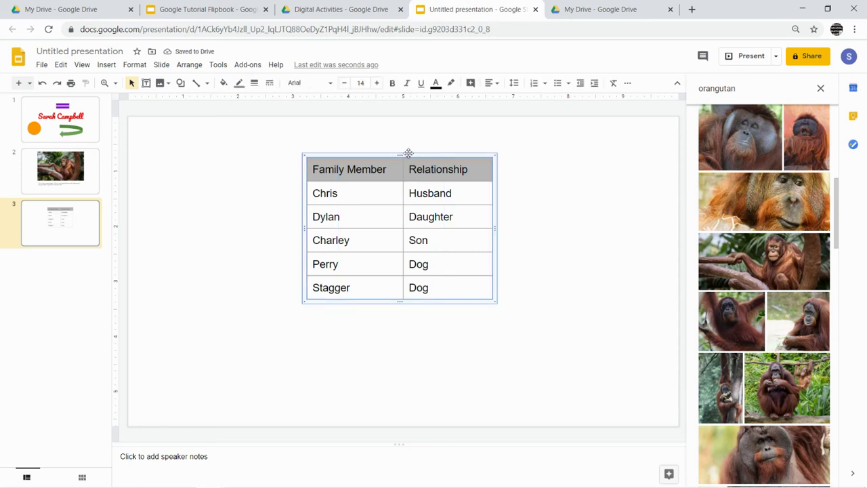
left_click_drag(409, 153, 408, 198)
left_click(534, 201)
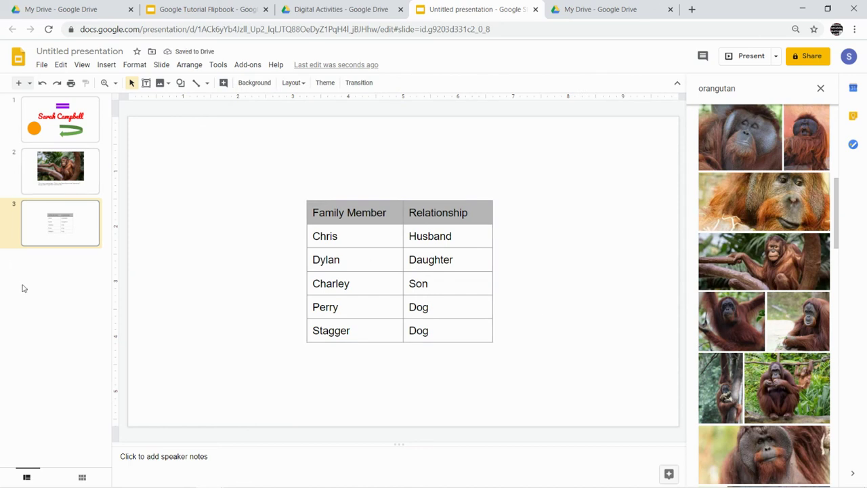
Replace 'Untitled presentation' with the author's name followed by 'Google Slides Flipbook Page'
left_click(80, 53)
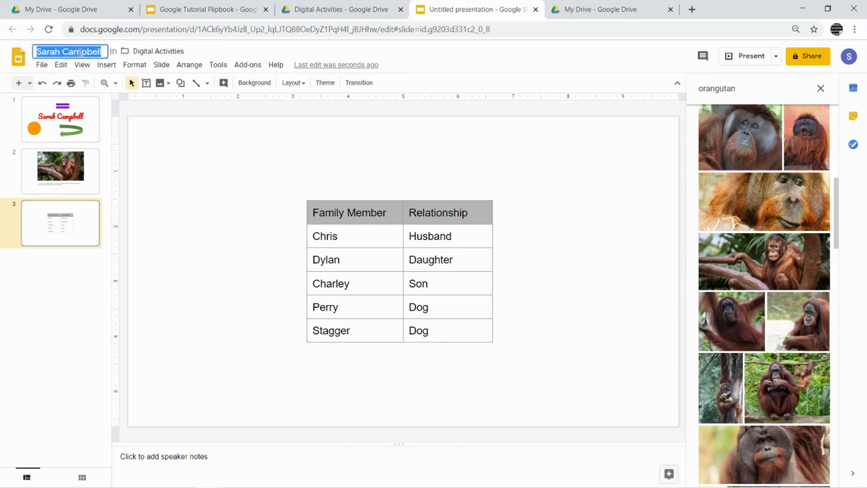
type("S")
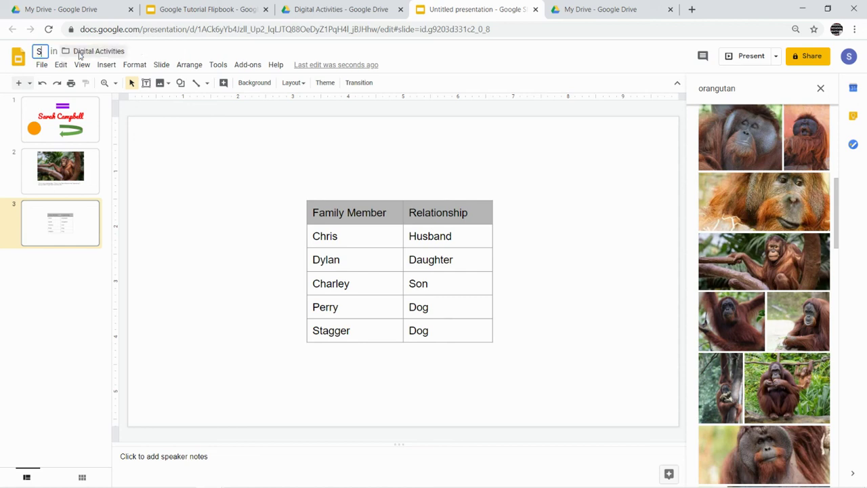
type(".Camp")
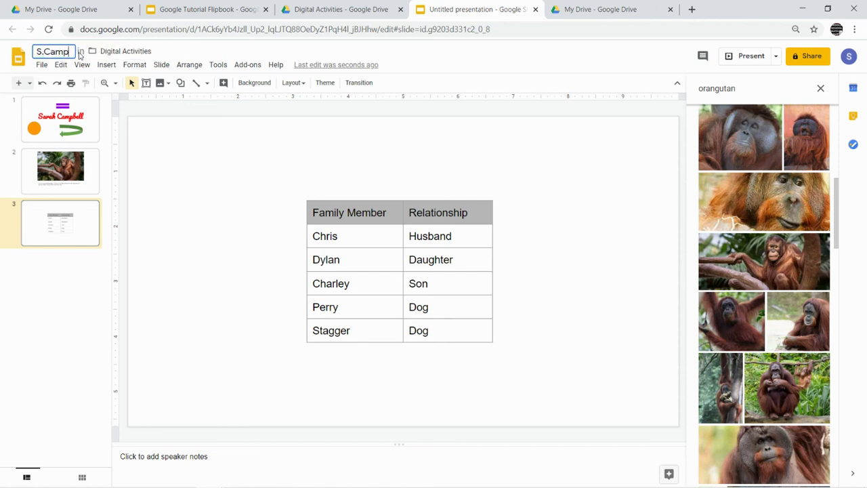
type("bell")
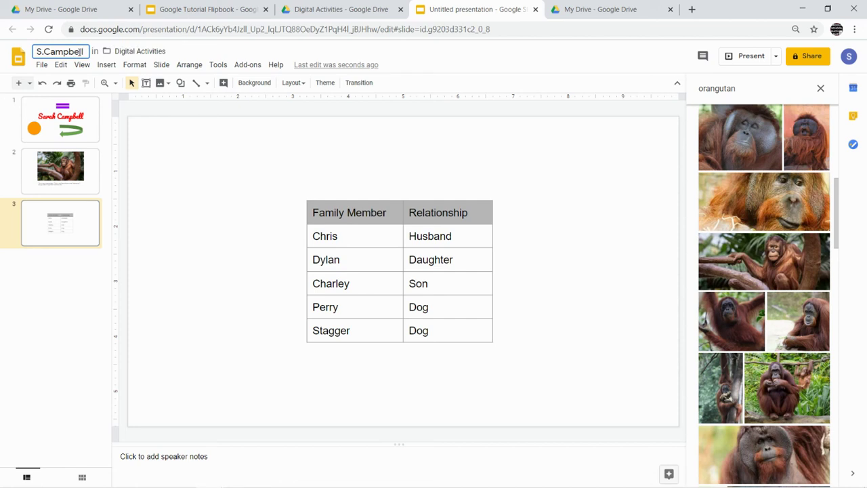
type("l")
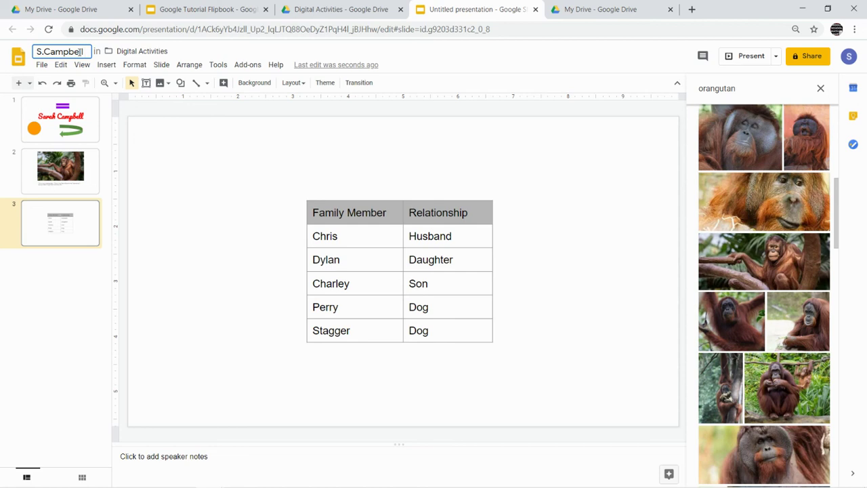
type("Google Sli")
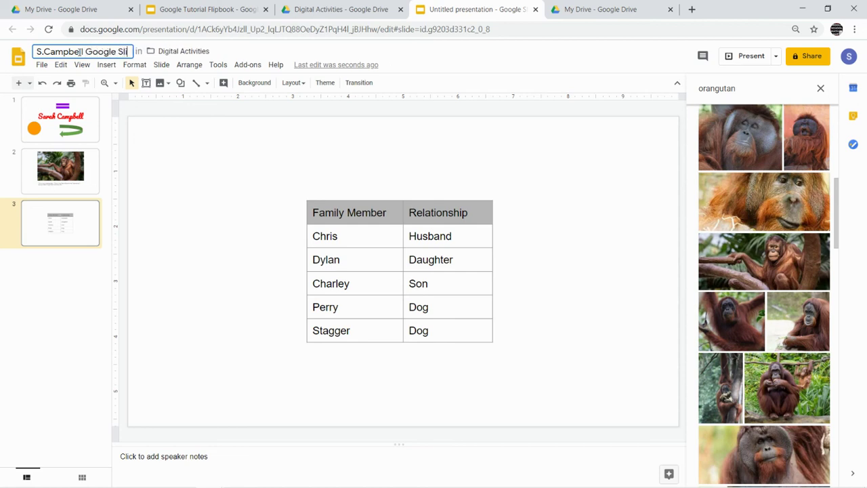
type("des Flipbook Pa")
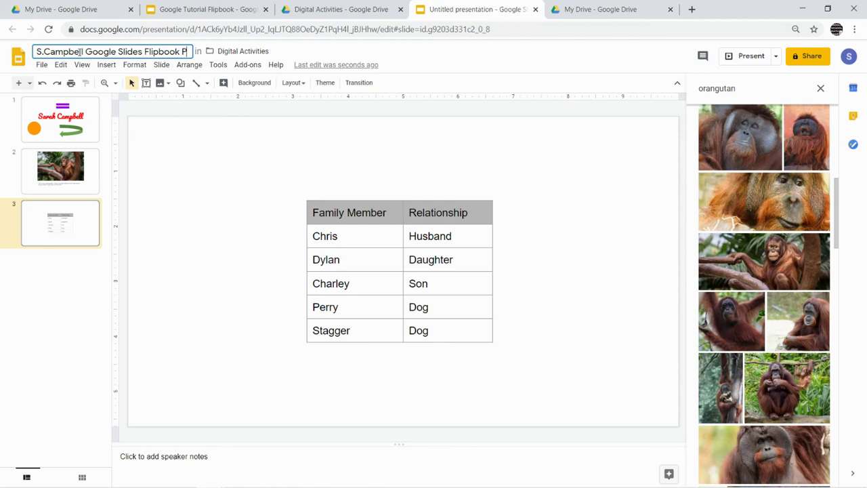
type("ge")
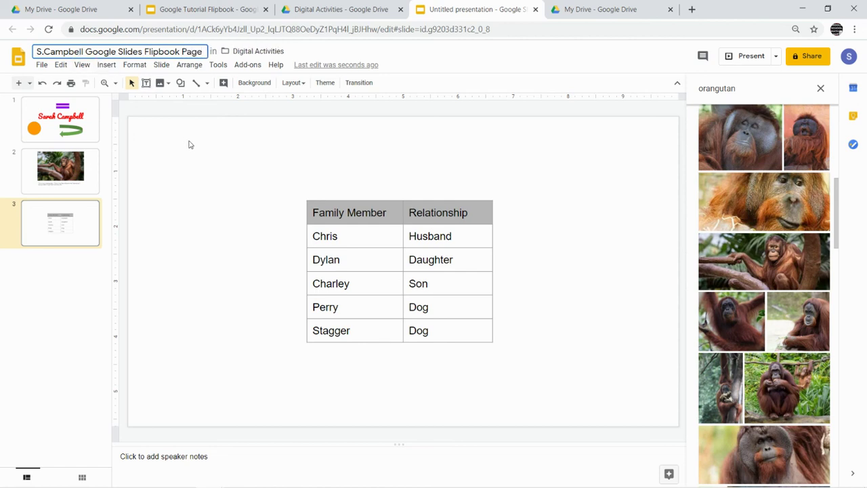
left_click(187, 143)
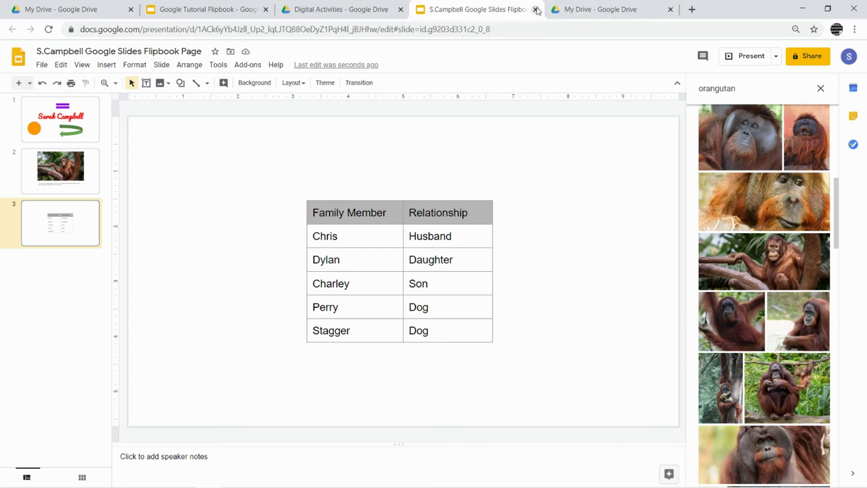
Close the presentation and switch to the Chrome window showing My Drive
left_click(536, 9)
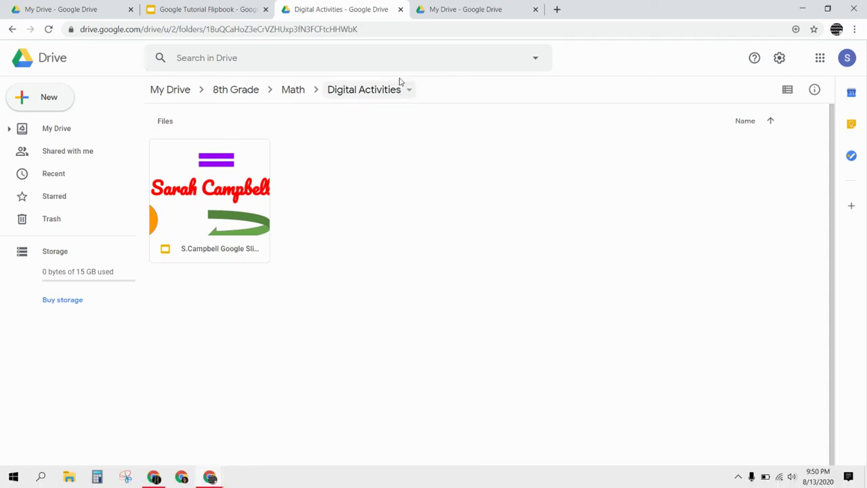
left_click(155, 478)
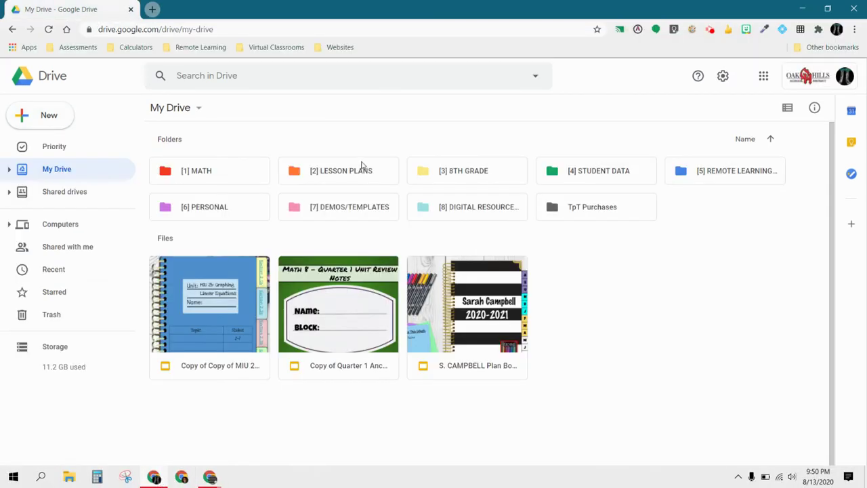